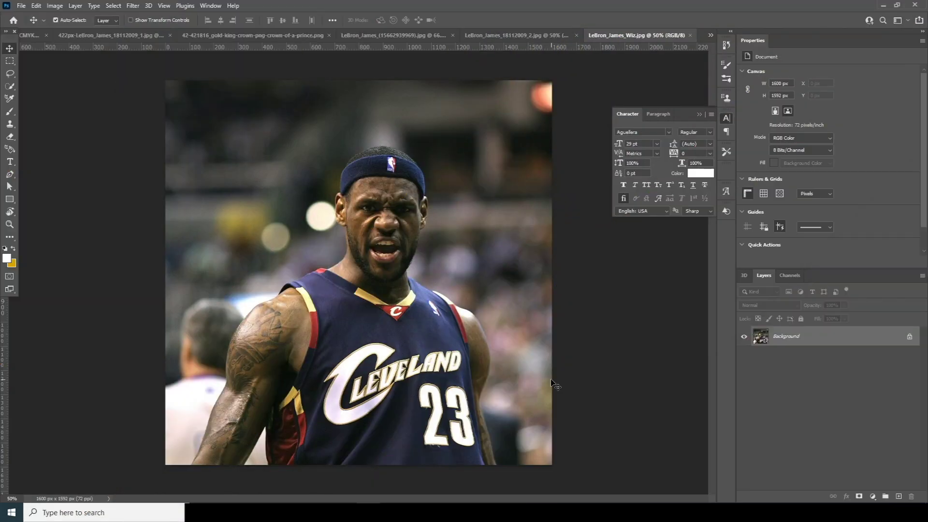
- Create a white 5 × 5 in, 300 ppi document in RGB Color at 8 bit
{"action": "left_click", "coordinate": [22, 6]}
{"action": "left_click", "coordinate": [27, 20]}
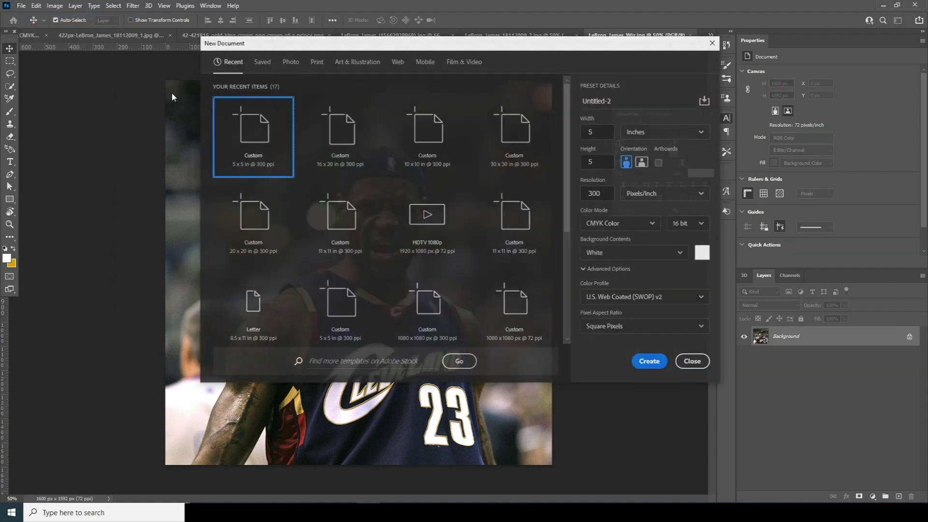
{"action": "left_click_drag", "start_coordinate": [382, 43], "coordinate": [288, 106]}
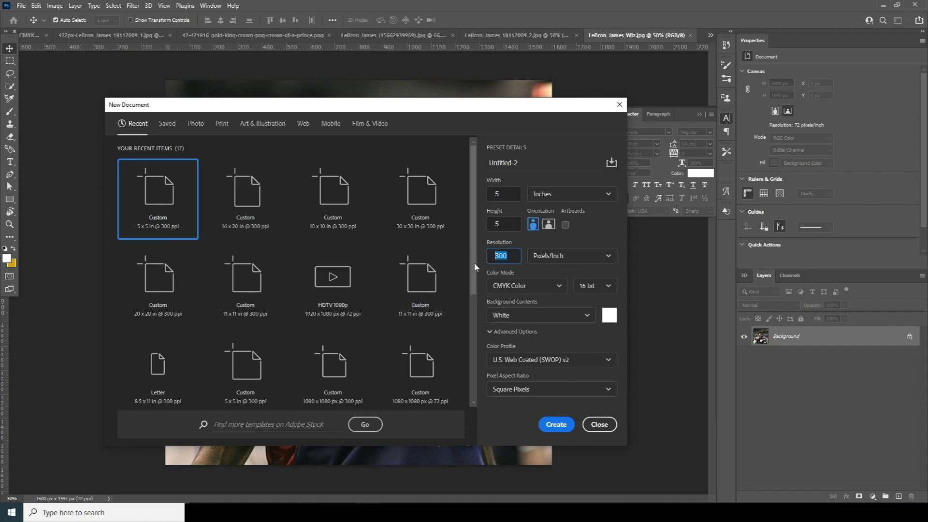
{"action": "left_click", "coordinate": [538, 288]}
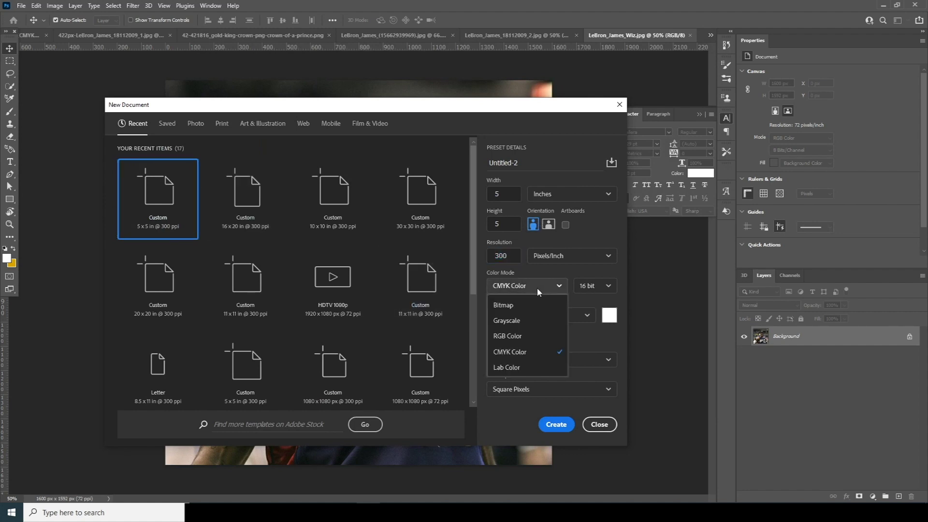
{"action": "left_click", "coordinate": [505, 336]}
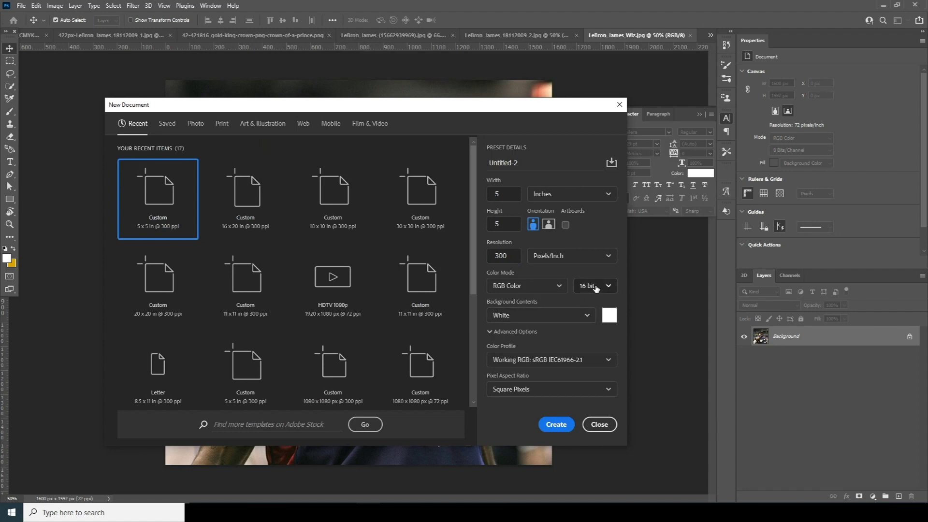
{"action": "left_click", "coordinate": [596, 287]}
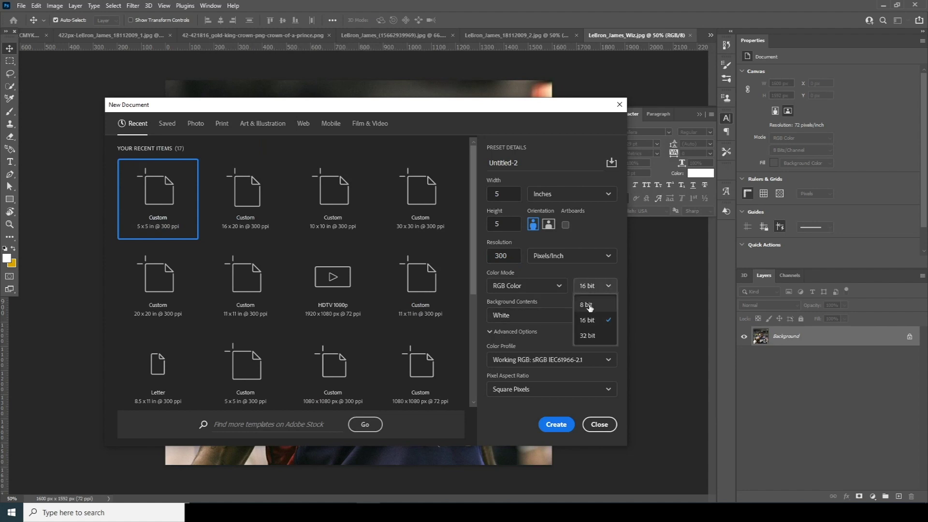
{"action": "left_click", "coordinate": [586, 305]}
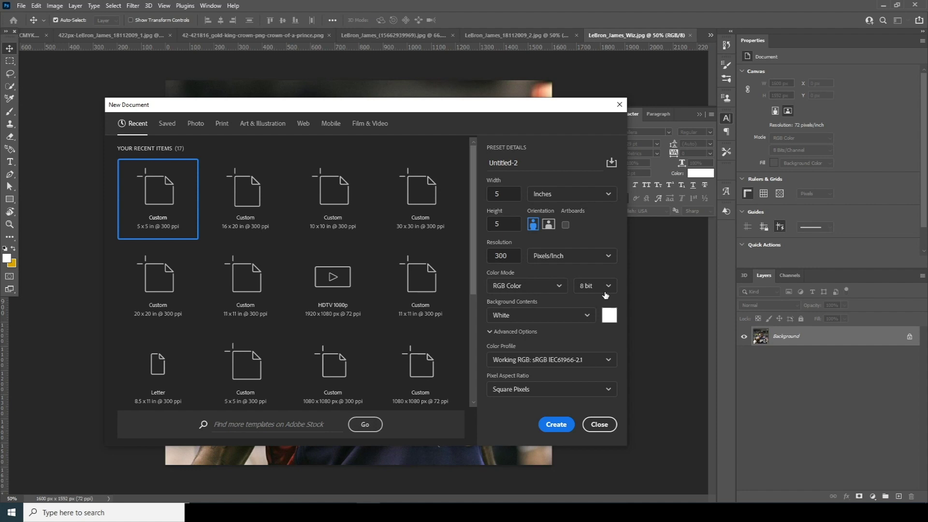
{"action": "left_click", "coordinate": [596, 286]}
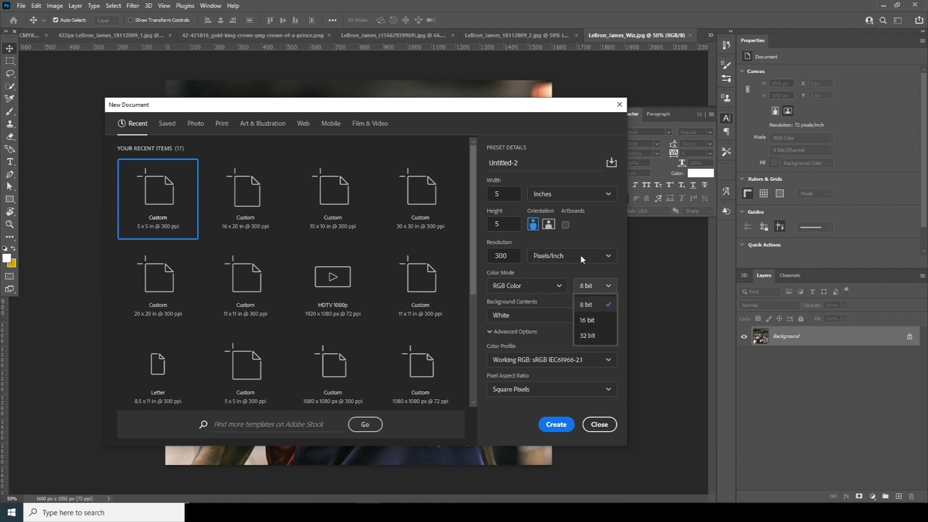
{"action": "left_click", "coordinate": [586, 305]}
{"action": "left_click", "coordinate": [557, 424]}
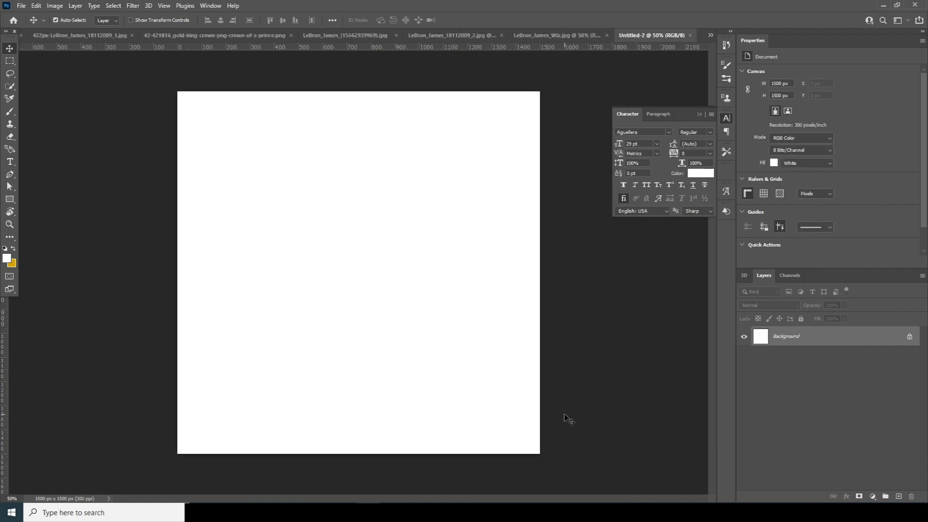
- On the navy-jersey photo, unlock the background as Layer 0 and use Select Subject
{"action": "key", "text": "ctrl+shift+Tab"}
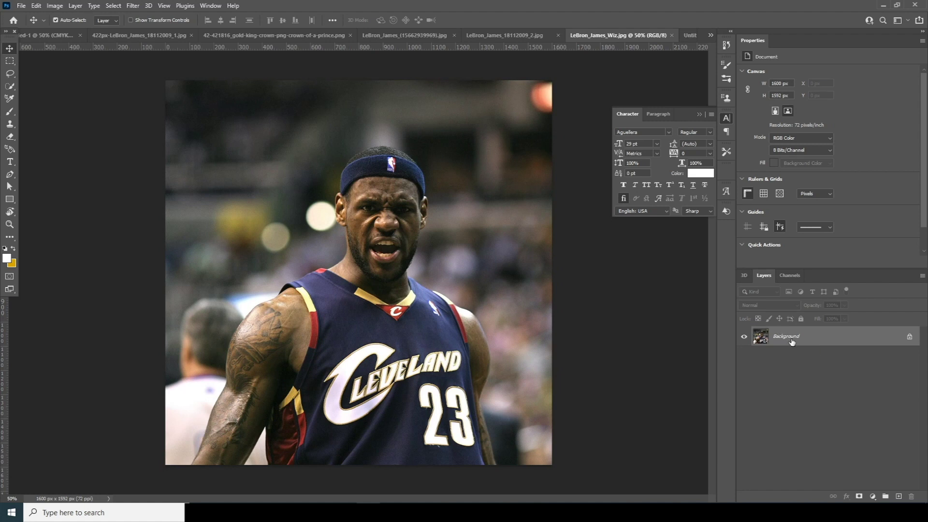
{"action": "double_click", "coordinate": [787, 339]}
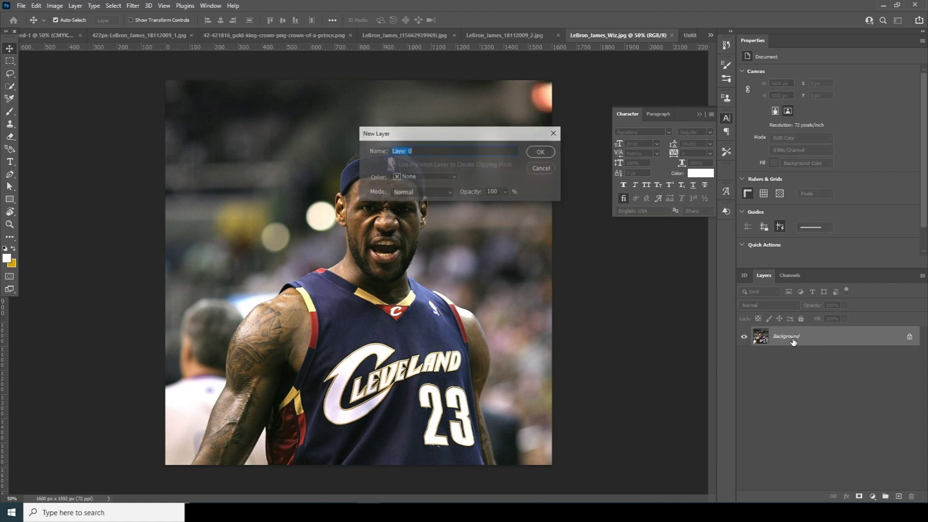
{"action": "left_click", "coordinate": [544, 152]}
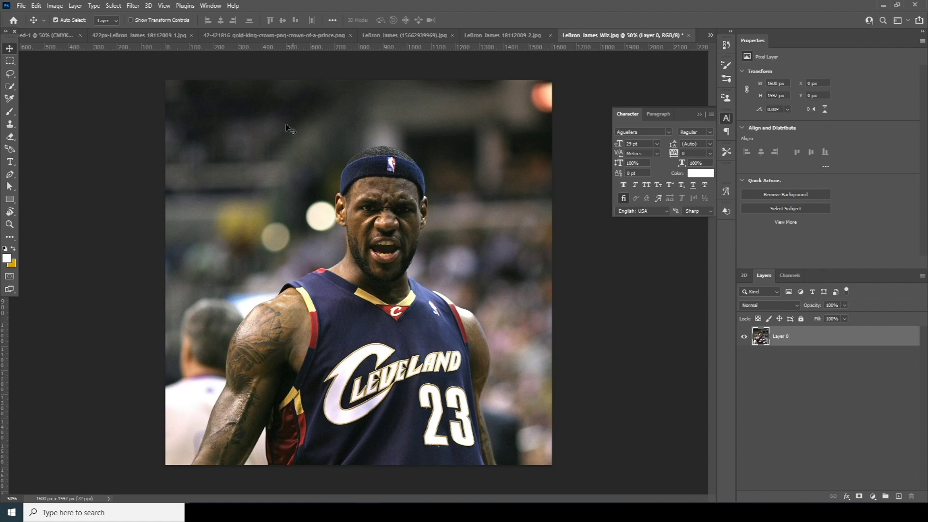
{"action": "left_click", "coordinate": [114, 6]}
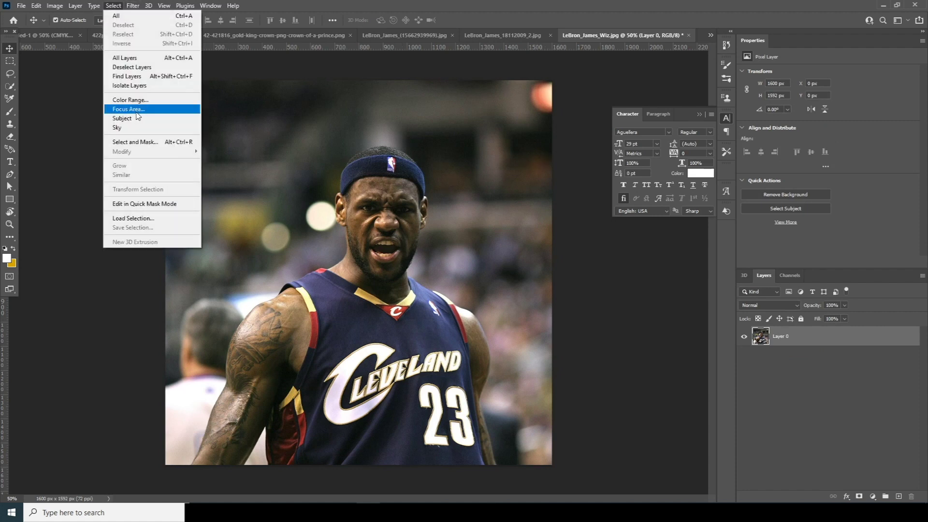
{"action": "left_click", "coordinate": [122, 118]}
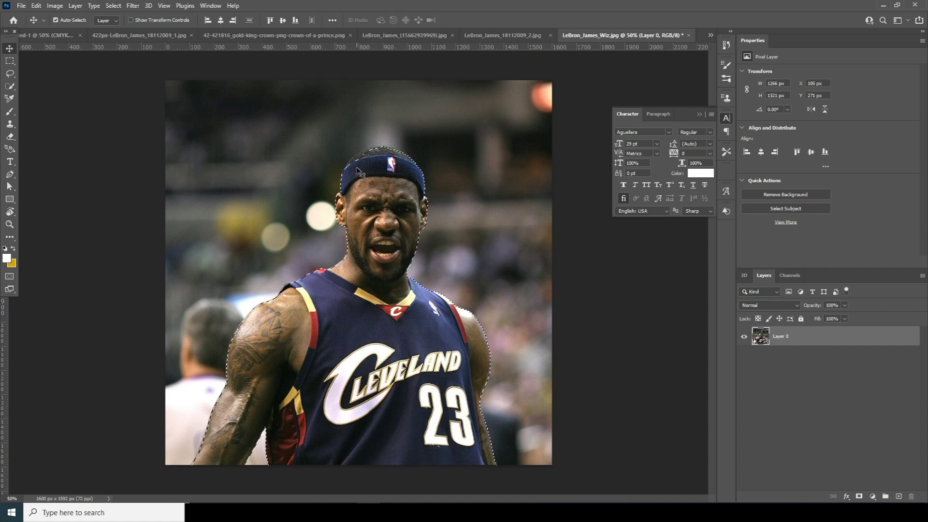
{"action": "key", "text": "ctrl+plus"}
{"action": "key", "text": "ctrl+plus"}
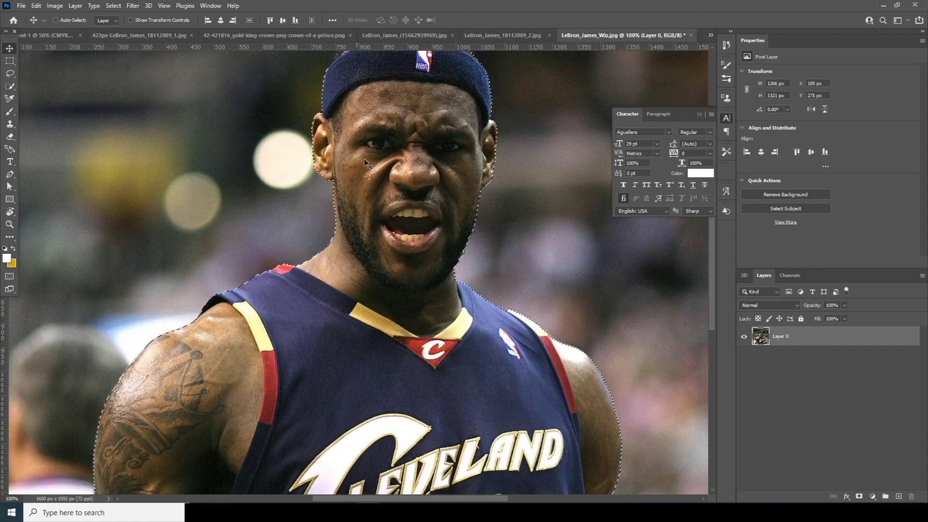
{"action": "left_click_drag", "start_coordinate": [359, 165], "coordinate": [338, 291]}
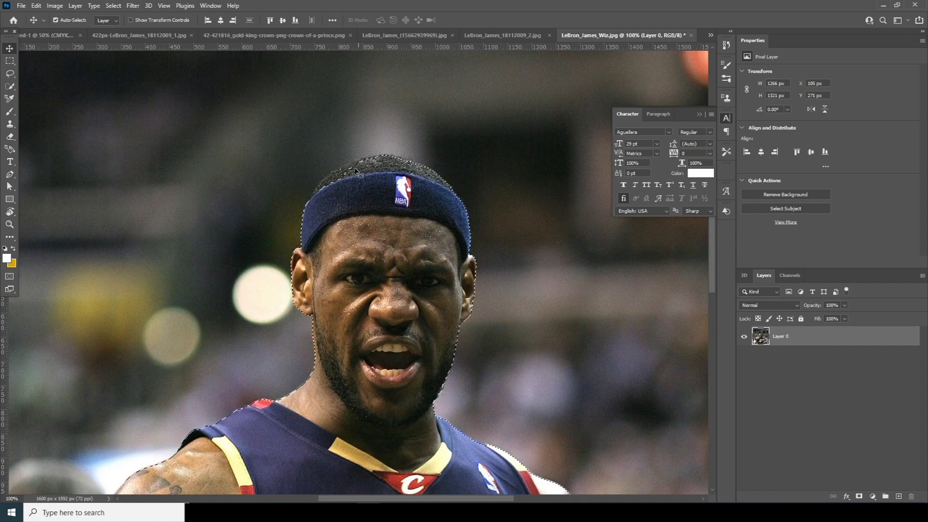
- Refine with a size-25 Quick Selection brush, mask the player, and drag him into Untitled-2
{"action": "left_click", "coordinate": [10, 86]}
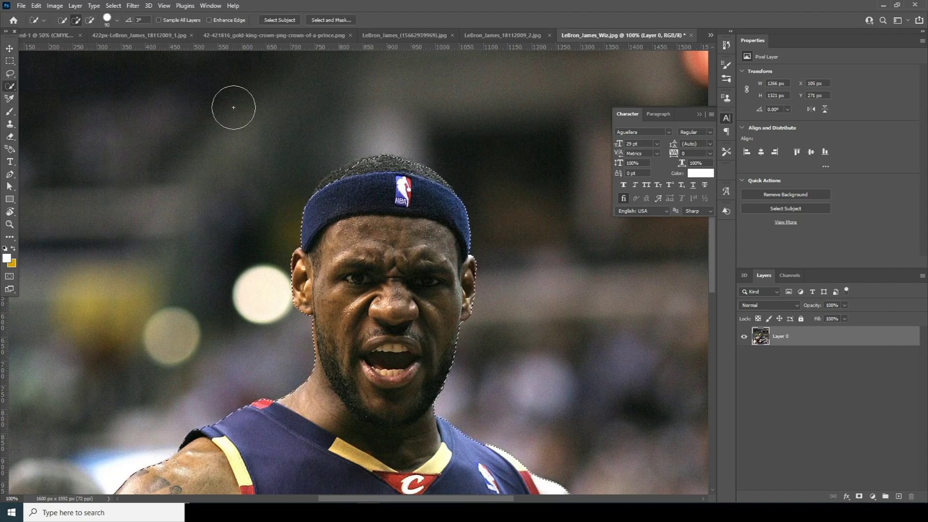
{"action": "key", "text": "bracketleft"}
{"action": "key", "text": "bracketleft"}
{"action": "key", "text": "bracketleft"}
{"action": "key", "text": "bracketleft"}
{"action": "key", "text": "bracketleft"}
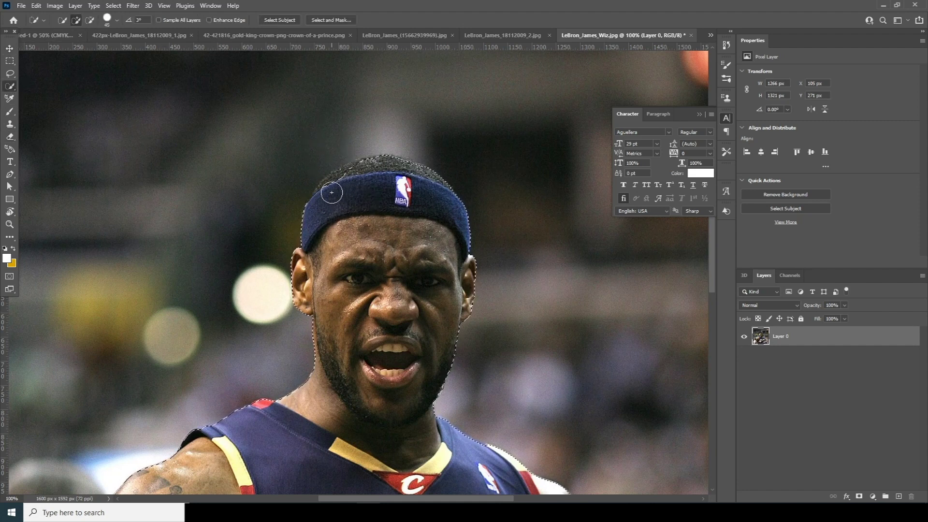
{"action": "key", "text": "bracketleft"}
{"action": "key", "text": "ctrl+minus"}
{"action": "key", "text": "ctrl+minus"}
{"action": "key", "text": "ctrl+minus"}
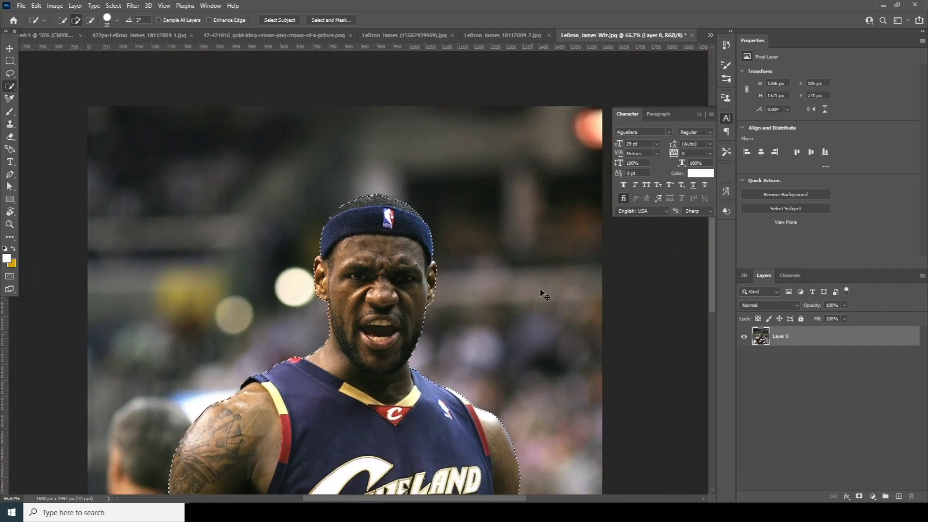
{"action": "left_click", "coordinate": [859, 497]}
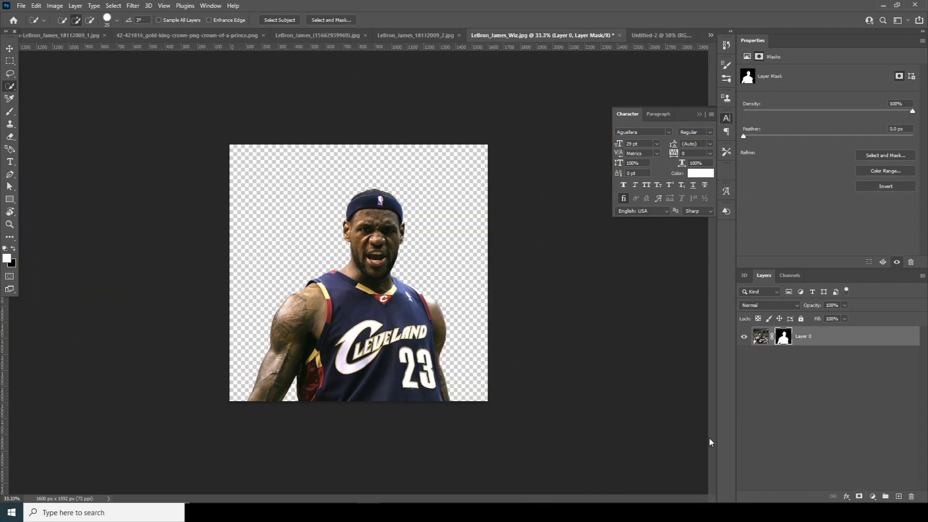
{"action": "key", "text": "v"}
{"action": "mouse_move", "coordinate": [397, 225]}
{"action": "left_mouse_down"}
{"action": "mouse_move", "coordinate": [651, 38]}
{"action": "mouse_move", "coordinate": [559, 79]}
{"action": "mouse_move", "coordinate": [334, 322]}
{"action": "mouse_move", "coordinate": [356, 331]}
{"action": "left_mouse_up"}
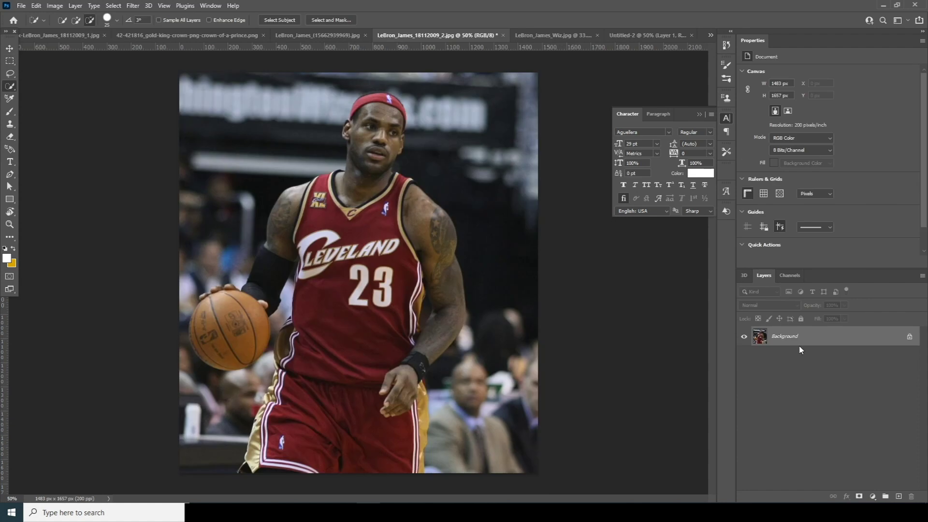
- Select the dribbling player, refine with Quick Selection subtract/add, and mask out his background
{"action": "left_click", "coordinate": [119, 6]}
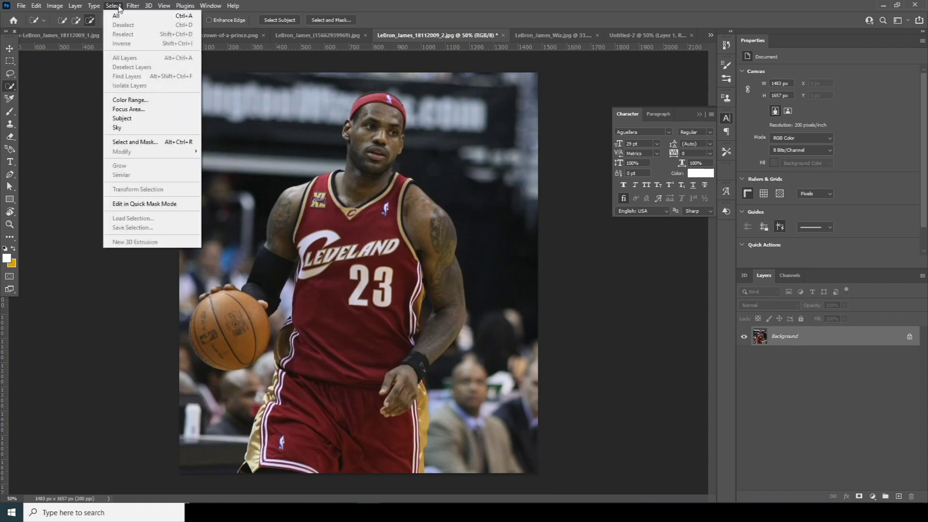
{"action": "left_click", "coordinate": [122, 119]}
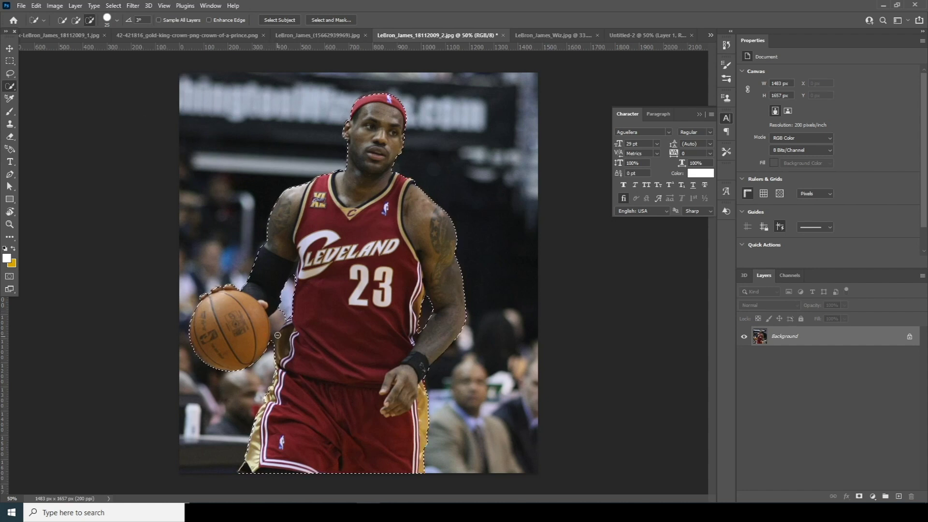
{"action": "right_click", "coordinate": [11, 86]}
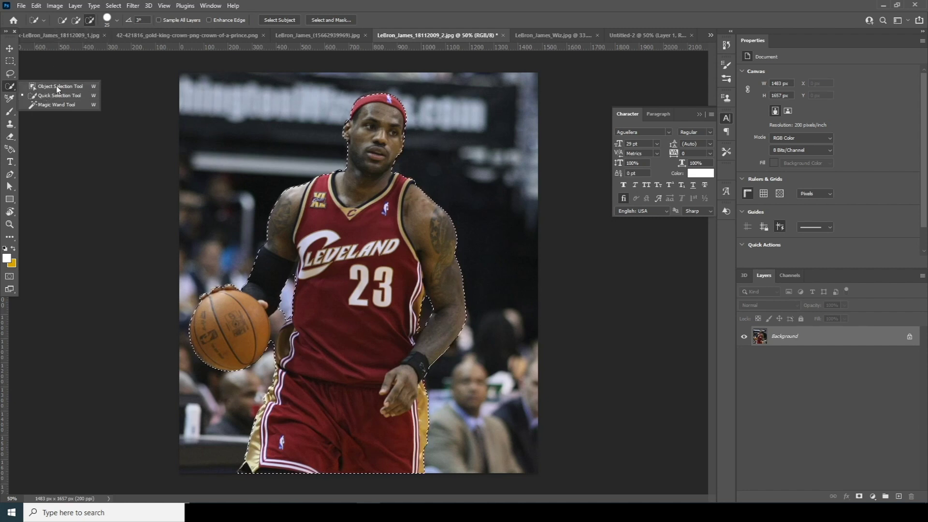
{"action": "left_click", "coordinate": [56, 97]}
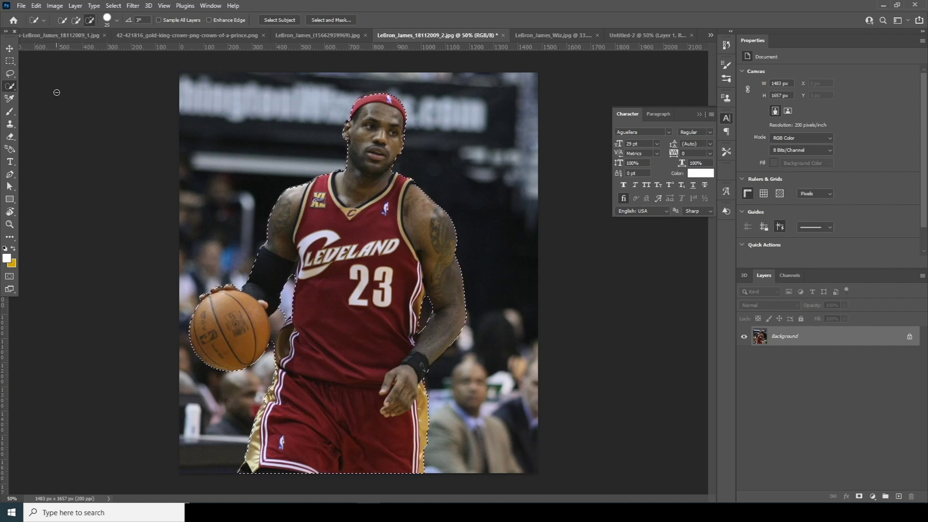
{"action": "left_click", "coordinate": [89, 21]}
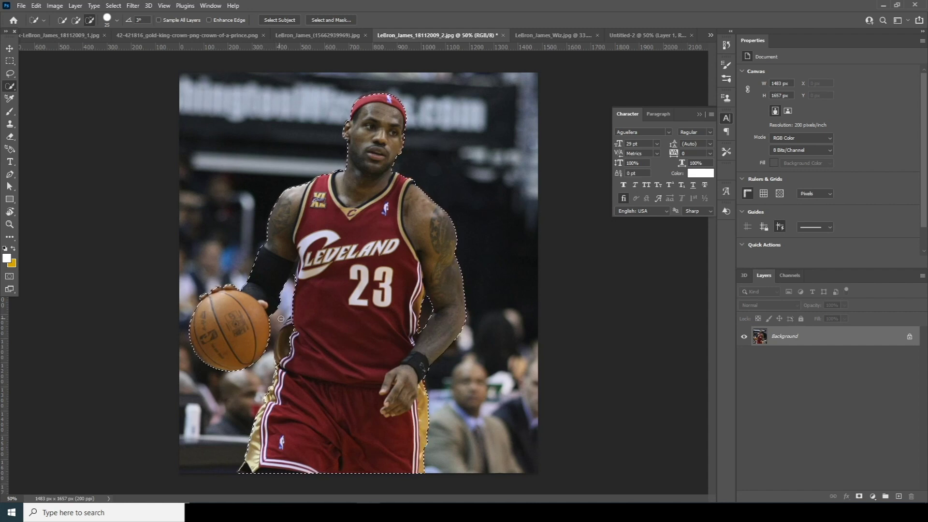
{"action": "key", "text": "shift"}
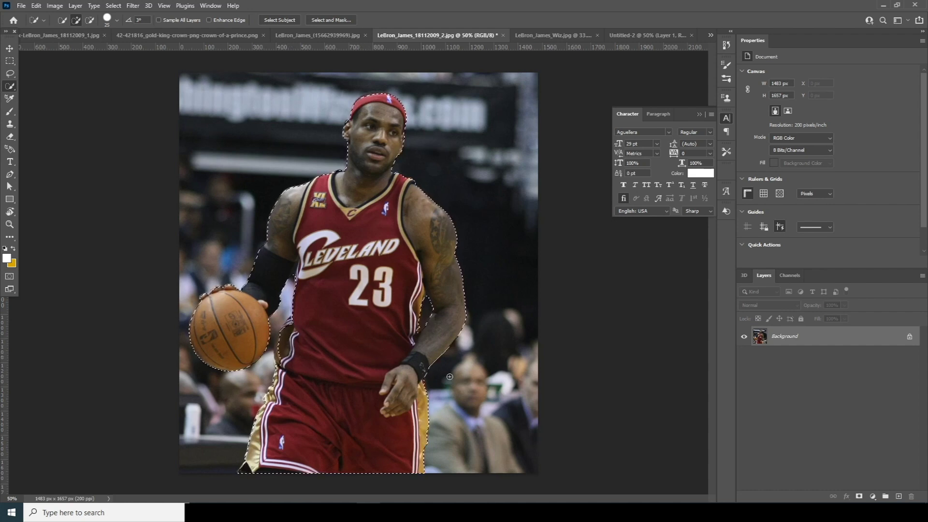
{"action": "left_click", "coordinate": [859, 498]}
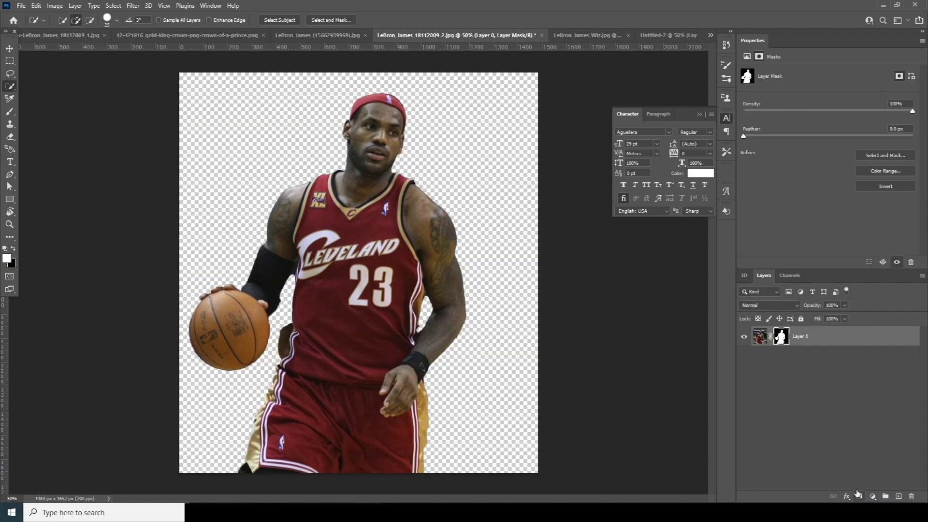
{"action": "left_click", "coordinate": [300, 35]}
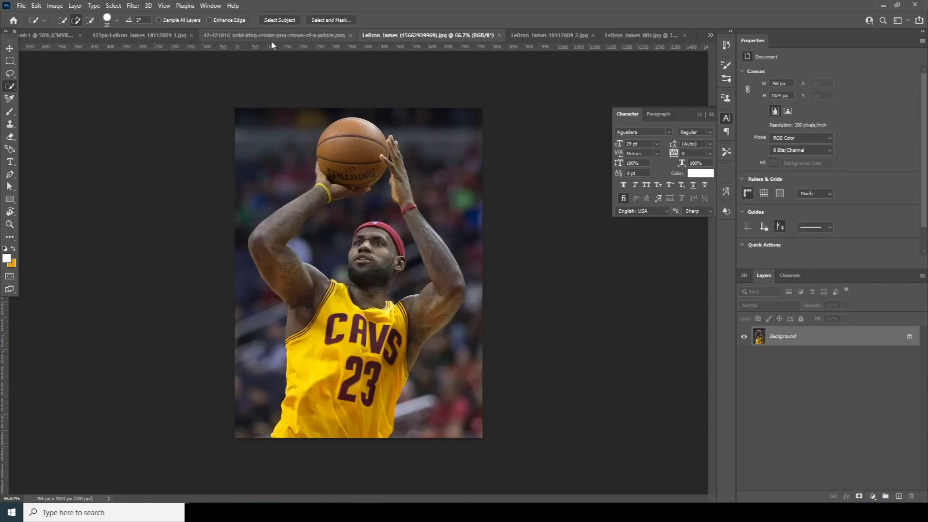
- Select Subject on the yellow-jersey shooter and mask out his background
{"action": "left_click", "coordinate": [113, 5]}
{"action": "left_click", "coordinate": [133, 118]}
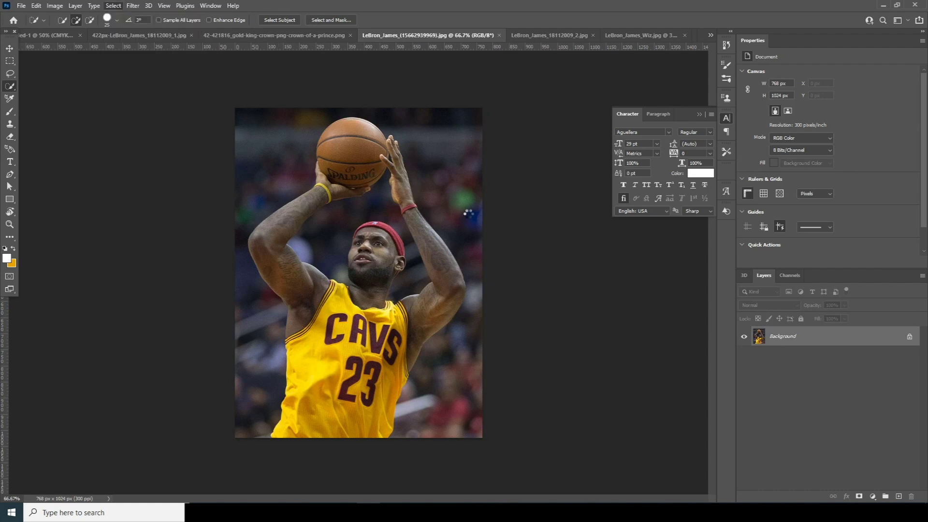
{"action": "left_click", "coordinate": [859, 497]}
- On the red-jersey Cleveland photo, select the subject and mask out its background
{"action": "left_click", "coordinate": [157, 37]}
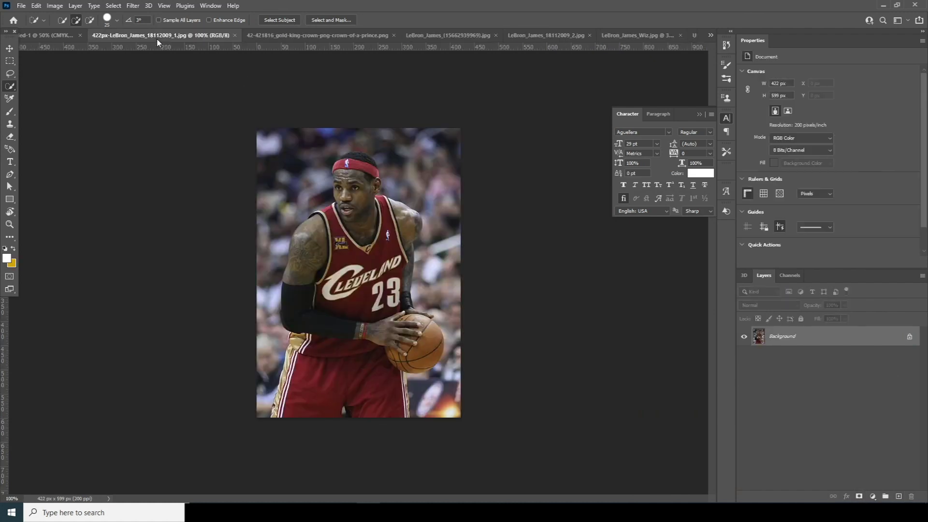
{"action": "left_click", "coordinate": [114, 5]}
{"action": "left_click", "coordinate": [132, 119]}
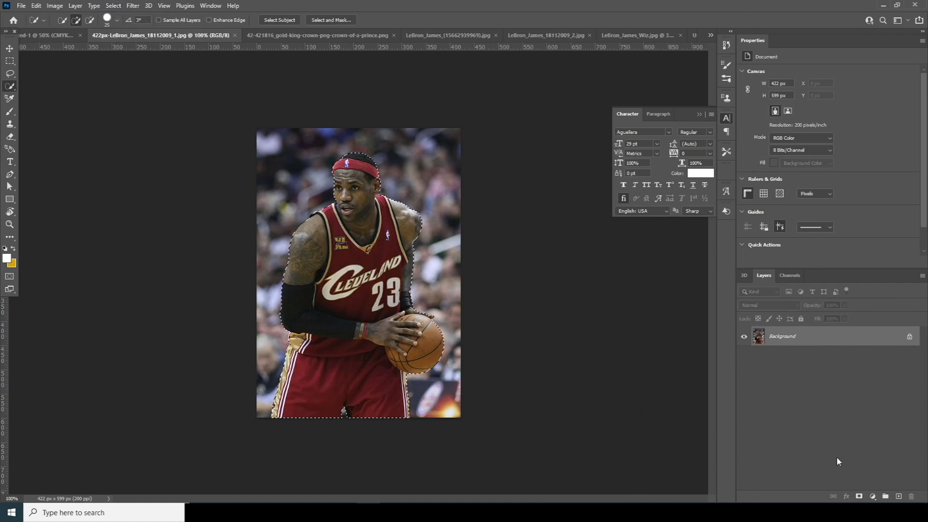
{"action": "left_click", "coordinate": [859, 497]}
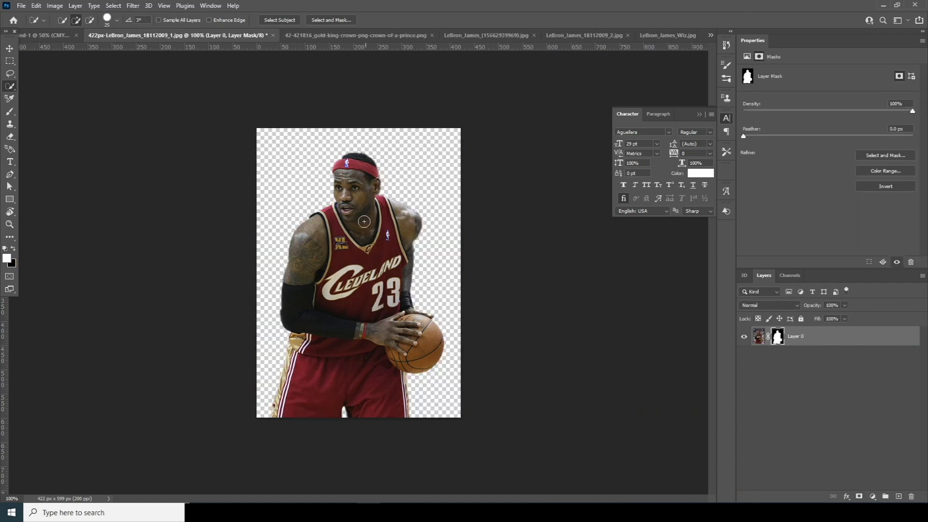
- Drag the gold crown image into the poster with the Move tool
{"action": "left_click", "coordinate": [10, 49]}
{"action": "left_click", "coordinate": [348, 37]}
{"action": "left_click_drag", "start_coordinate": [338, 312], "coordinate": [380, 247]}
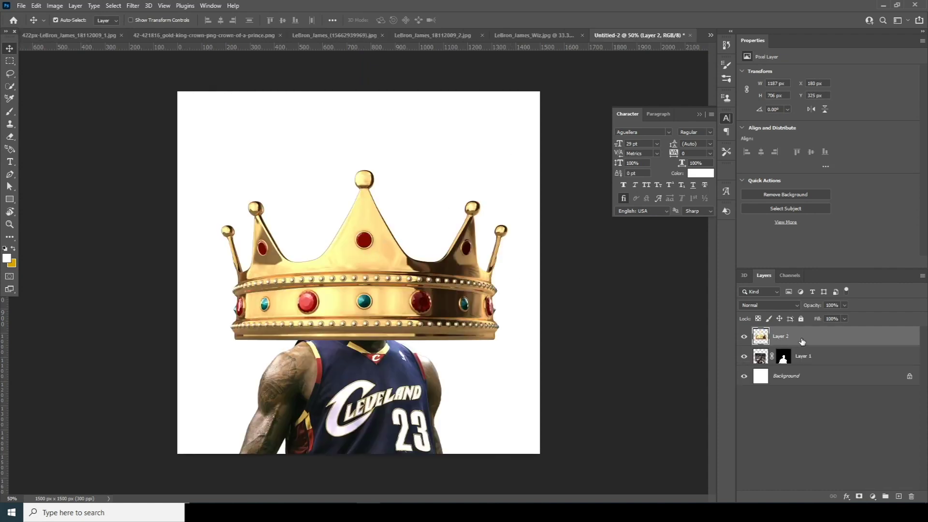
- Convert the crown to a Smart Object, scale it to about 31% and place it on the head
{"action": "right_click", "coordinate": [822, 338]}
{"action": "left_click", "coordinate": [734, 228]}
{"action": "key", "text": "ctrl+t"}
{"action": "left_click_drag", "start_coordinate": [508, 340], "coordinate": [373, 237]}
{"action": "key", "text": "ctrl+1"}
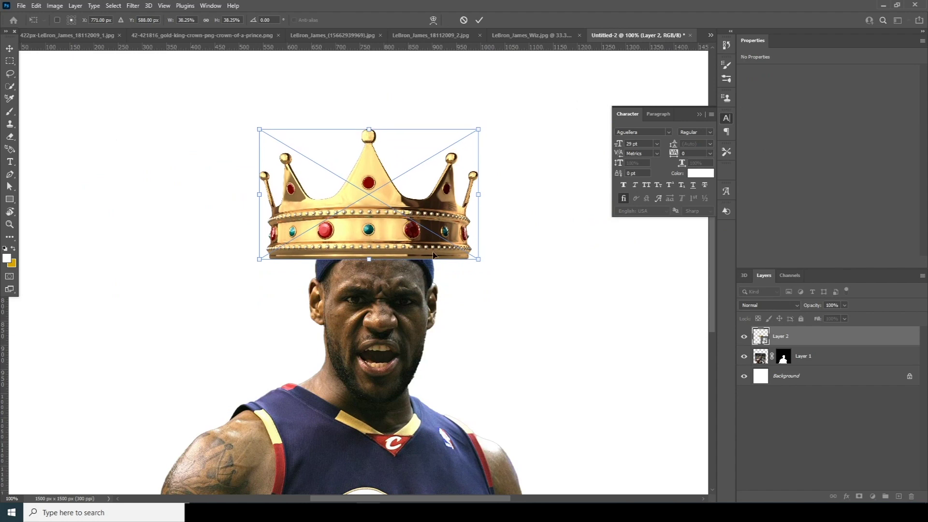
{"action": "left_click_drag", "start_coordinate": [474, 260], "coordinate": [454, 248]}
{"action": "left_click_drag", "start_coordinate": [393, 235], "coordinate": [394, 243]}
- Warp the crown, bending its left and right sides down around the head
{"action": "right_click", "coordinate": [363, 244]}
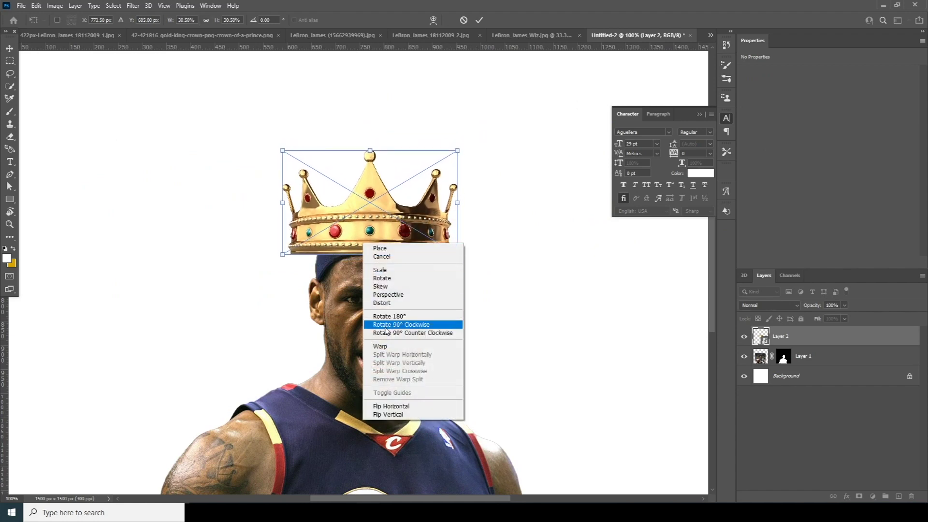
{"action": "left_click", "coordinate": [385, 349]}
{"action": "left_click_drag", "start_coordinate": [283, 254], "coordinate": [313, 282]}
{"action": "left_click_drag", "start_coordinate": [459, 254], "coordinate": [439, 285]}
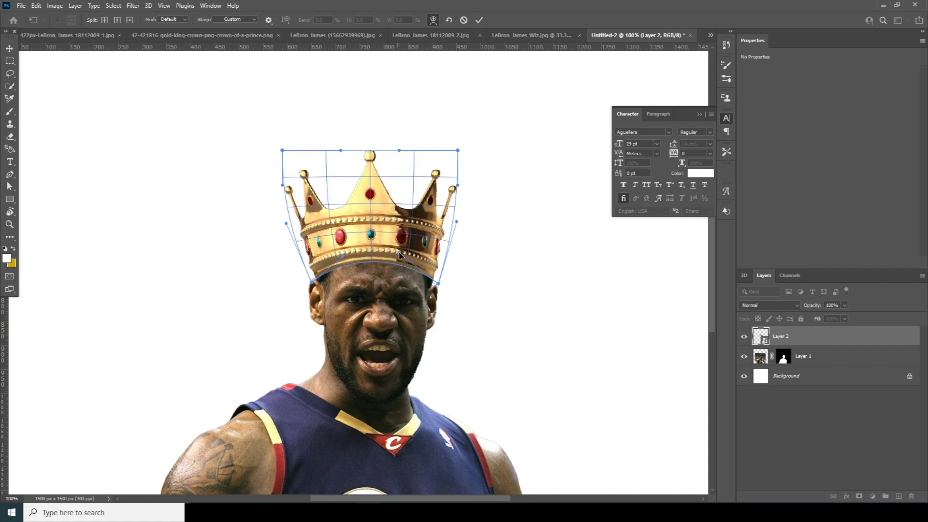
{"action": "key", "text": "Return"}
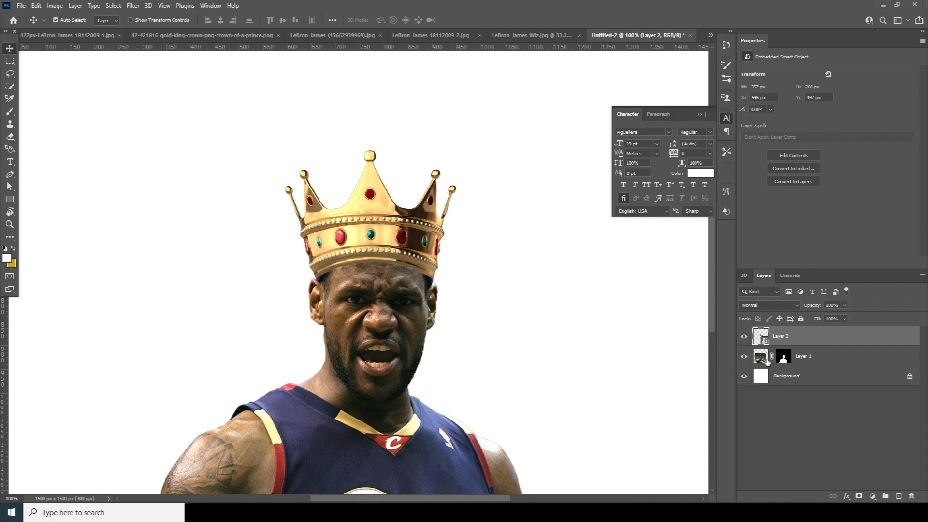
- Add a new layer above Layer 1 and name it 'shadow'
{"action": "left_click", "coordinate": [768, 361]}
{"action": "left_click", "coordinate": [899, 496]}
{"action": "double_click", "coordinate": [788, 356]}
{"action": "type", "text": "shadow"}
{"action": "key", "text": "Return"}
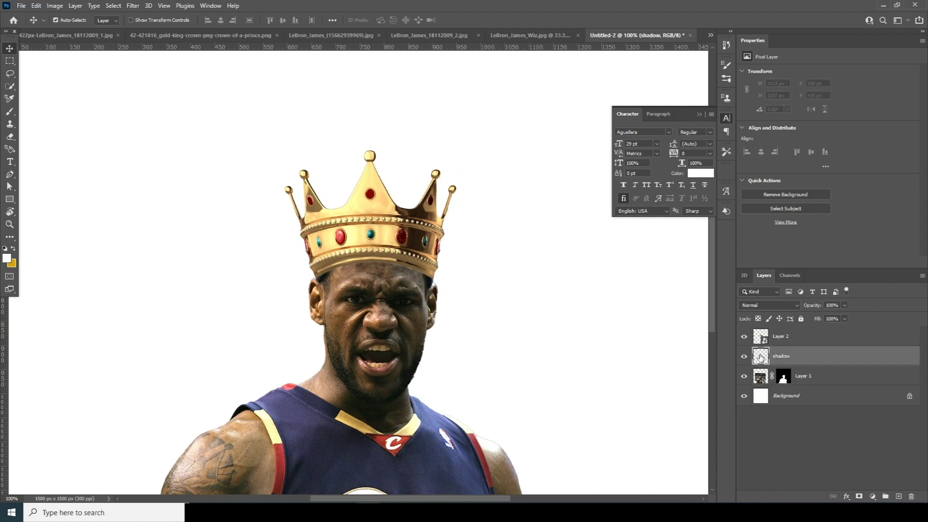
- Set up a Soft Round brush with near-black colour 151515
{"action": "key", "text": "b"}
{"action": "left_click", "coordinate": [71, 20]}
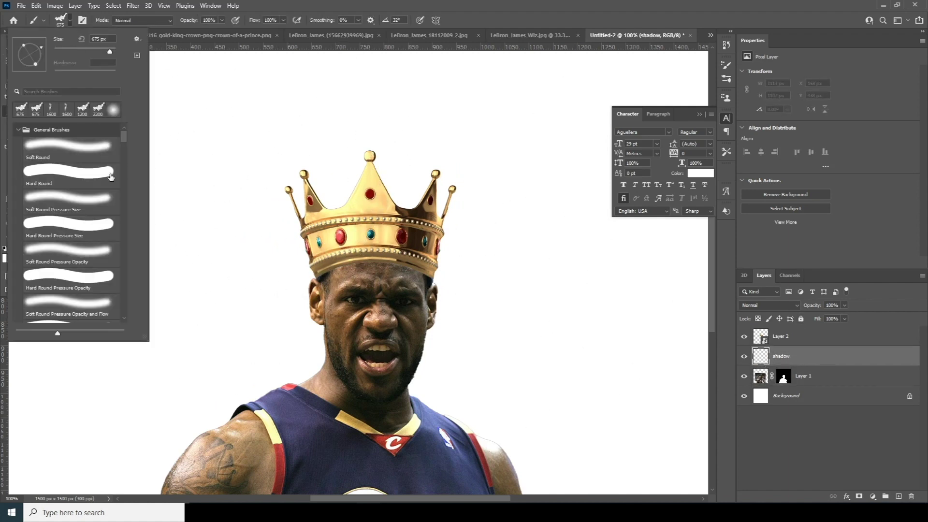
{"action": "left_click", "coordinate": [115, 111]}
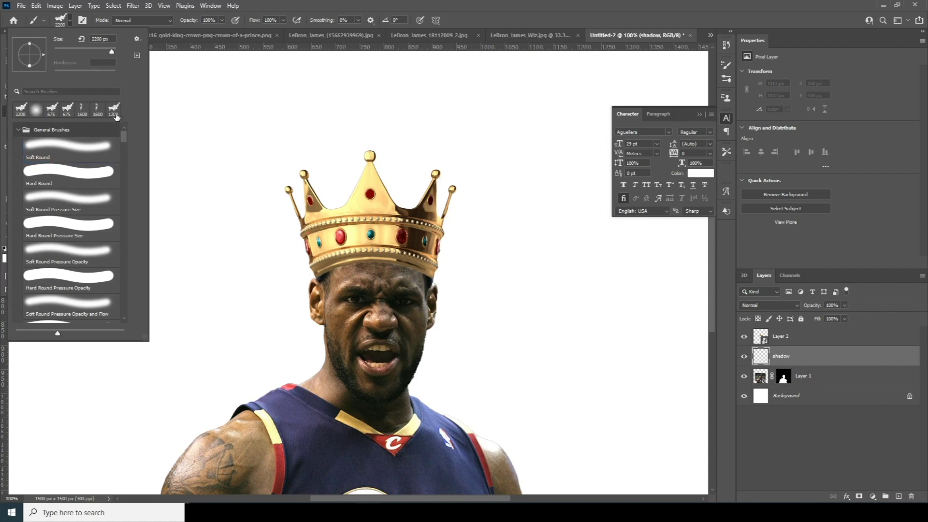
{"action": "key", "text": "Return"}
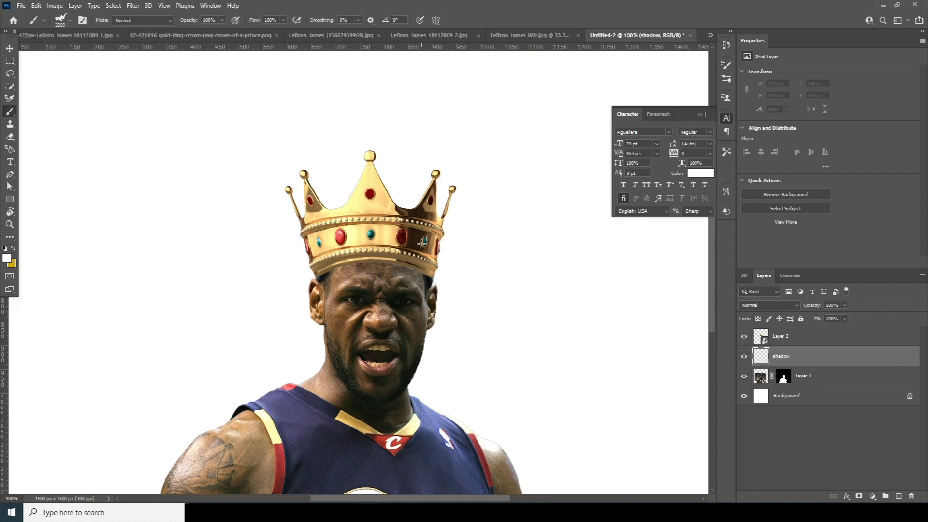
{"action": "key", "text": "bracketleft"}
{"action": "key", "text": "bracketleft"}
{"action": "key", "text": "bracketleft"}
{"action": "key", "text": "bracketleft"}
{"action": "key", "text": "bracketleft"}
{"action": "key", "text": "bracketleft"}
{"action": "key", "text": "bracketleft"}
{"action": "key", "text": "bracketleft"}
{"action": "key", "text": "bracketleft"}
{"action": "key", "text": "bracketleft"}
{"action": "key", "text": "bracketleft"}
{"action": "key", "text": "bracketleft"}
{"action": "key", "text": "bracketleft"}
{"action": "key", "text": "bracketleft"}
{"action": "key", "text": "bracketleft"}
{"action": "key", "text": "bracketleft"}
{"action": "key", "text": "bracketleft"}
{"action": "key", "text": "bracketleft"}
{"action": "key", "text": "bracketleft"}
{"action": "key", "text": "bracketleft"}
{"action": "key", "text": "bracketleft"}
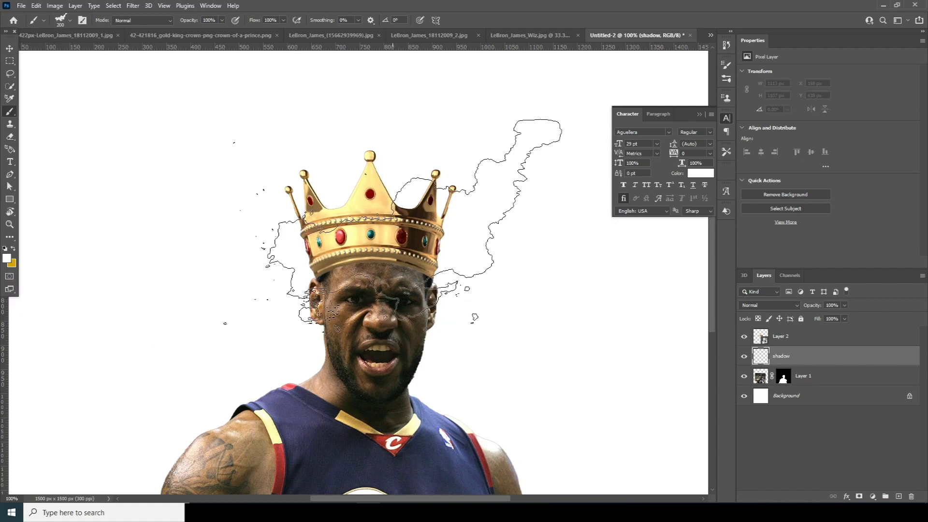
{"action": "left_click", "coordinate": [70, 21]}
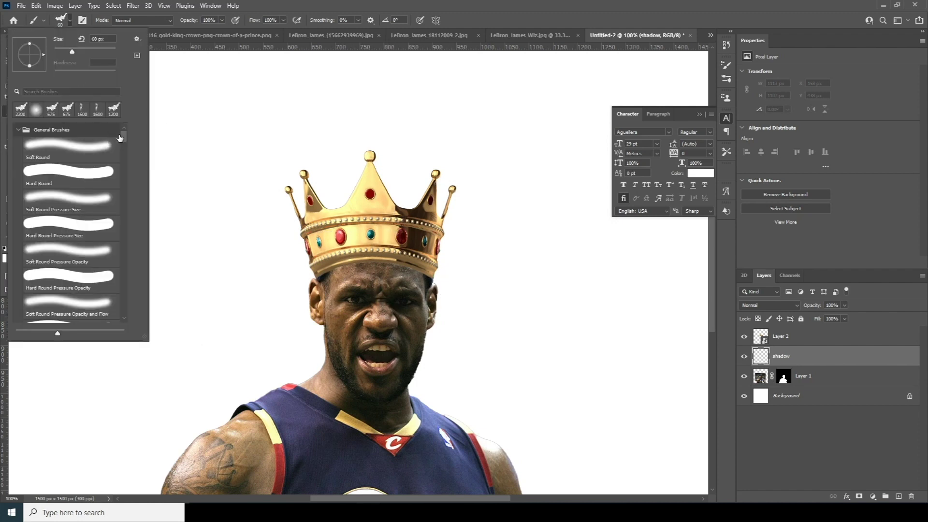
{"action": "left_click", "coordinate": [67, 147]}
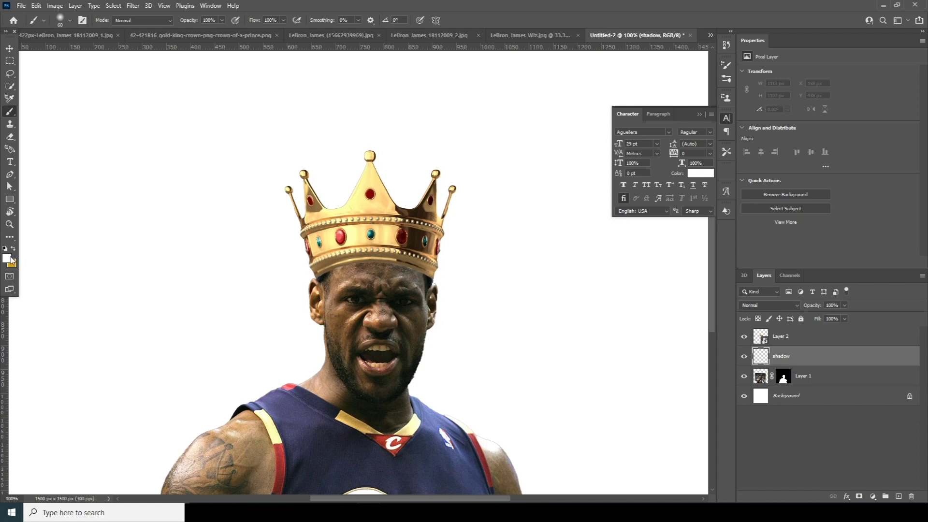
{"action": "left_click", "coordinate": [11, 261]}
{"action": "left_click", "coordinate": [532, 351]}
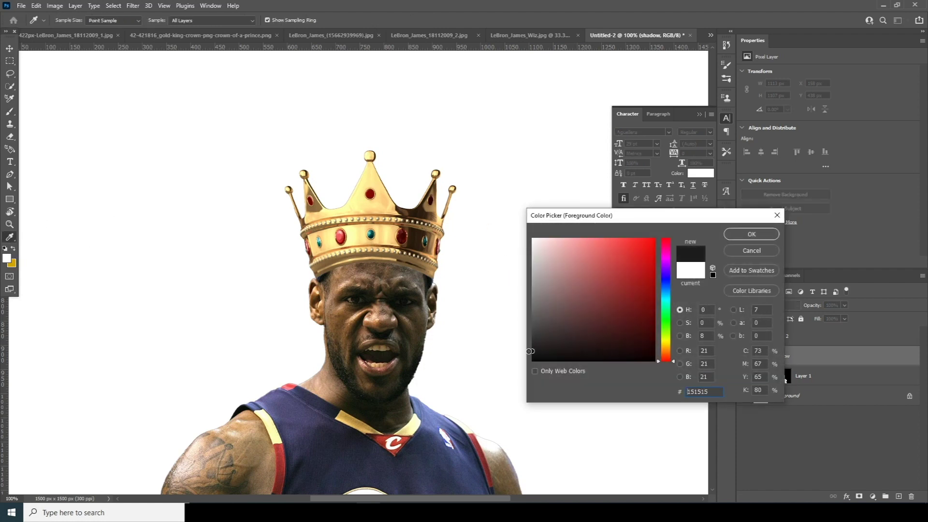
{"action": "left_click", "coordinate": [738, 235]}
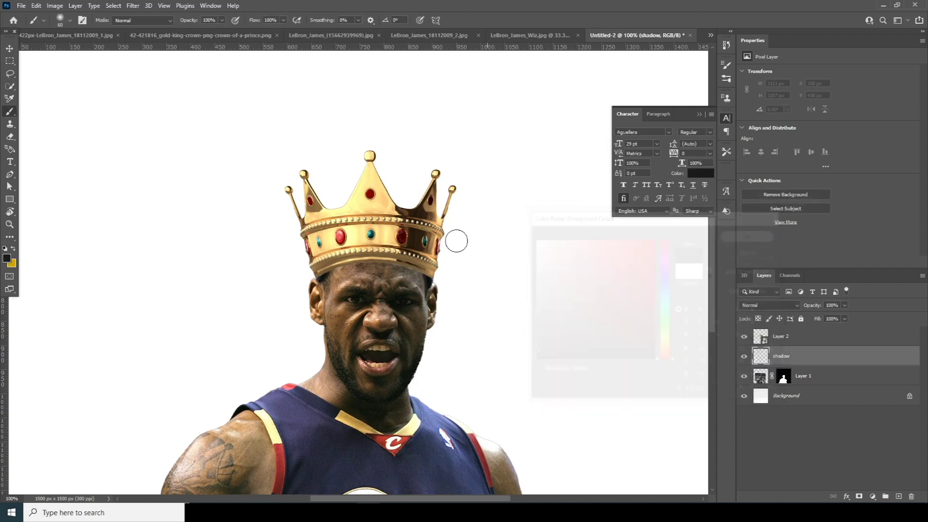
- Paint a shadow under the crown's lower edge and set the layer opacity to 72%
{"action": "key", "text": "bracketright"}
{"action": "key", "text": "bracketright"}
{"action": "key", "text": "bracketright"}
{"action": "key", "text": "bracketright"}
{"action": "key", "text": "bracketright"}
{"action": "mouse_move", "coordinate": [323, 273]}
{"action": "left_mouse_down"}
{"action": "mouse_move", "coordinate": [368, 250]}
{"action": "mouse_move", "coordinate": [431, 275]}
{"action": "left_mouse_up"}
{"action": "key", "text": "bracketleft"}
{"action": "key", "text": "bracketleft"}
{"action": "mouse_move", "coordinate": [339, 260]}
{"action": "left_mouse_down"}
{"action": "mouse_move", "coordinate": [330, 271]}
{"action": "mouse_move", "coordinate": [411, 252]}
{"action": "mouse_move", "coordinate": [355, 259]}
{"action": "left_mouse_up"}
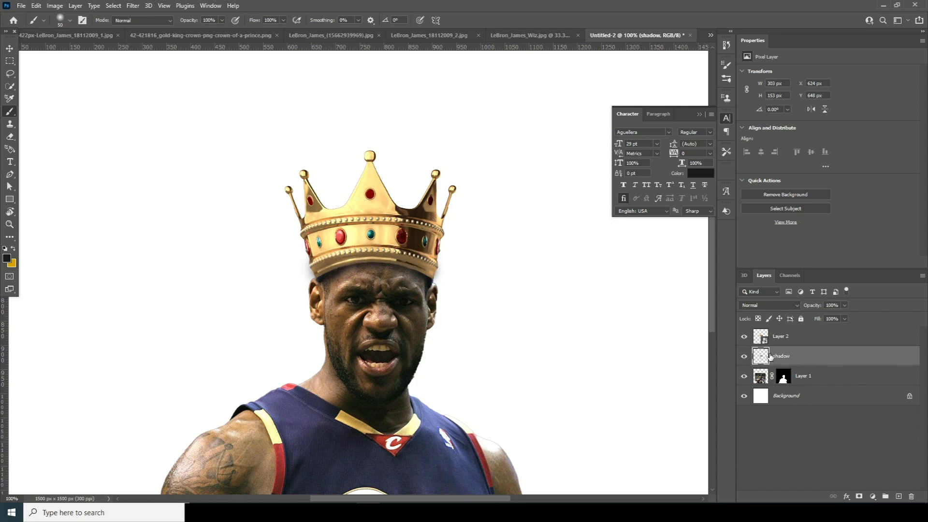
{"action": "left_click", "coordinate": [845, 306]}
{"action": "left_click_drag", "start_coordinate": [835, 318], "coordinate": [833, 318]}
- Add a Solid Color fill layer in dark grey 262626 above the Background layer
{"action": "left_click", "coordinate": [763, 399]}
{"action": "left_click", "coordinate": [873, 497]}
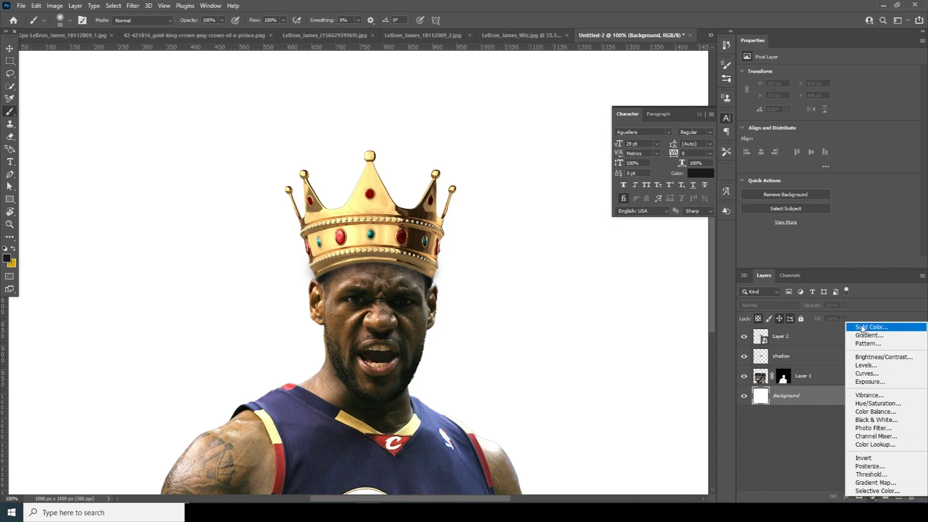
{"action": "left_click", "coordinate": [829, 325]}
{"action": "left_click", "coordinate": [532, 345]}
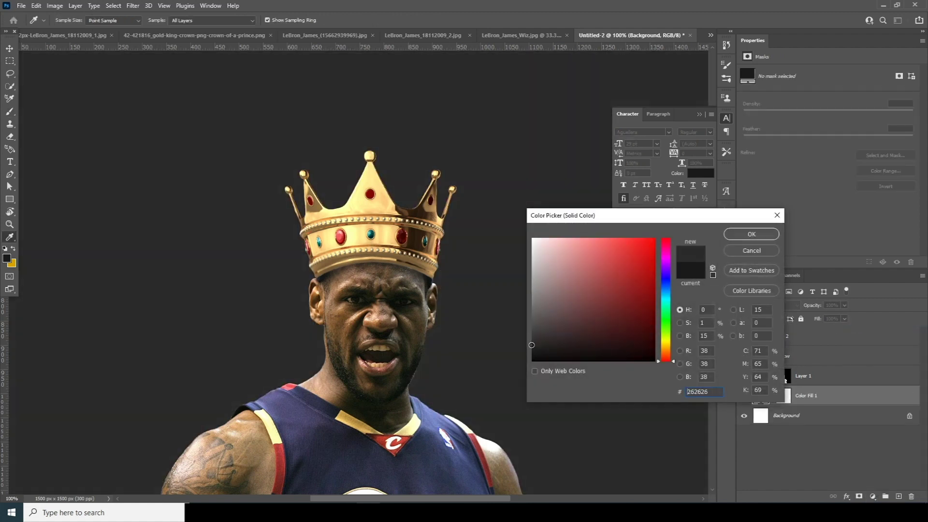
{"action": "left_click", "coordinate": [761, 236]}
{"action": "scroll", "coordinate": [632, 257], "scroll_direction": "down", "scroll_amount": 3}
{"action": "scroll", "coordinate": [477, 275], "scroll_direction": "up", "scroll_amount": 1}
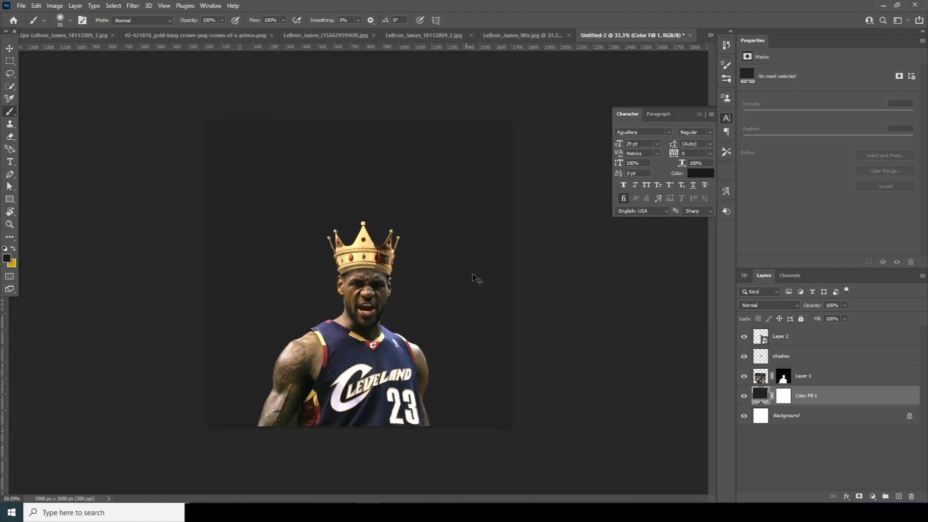
{"action": "left_click", "coordinate": [10, 49]}
- Drag the yellow-jersey and red-jersey player cut-outs into the floating poster window
{"action": "left_click", "coordinate": [222, 36]}
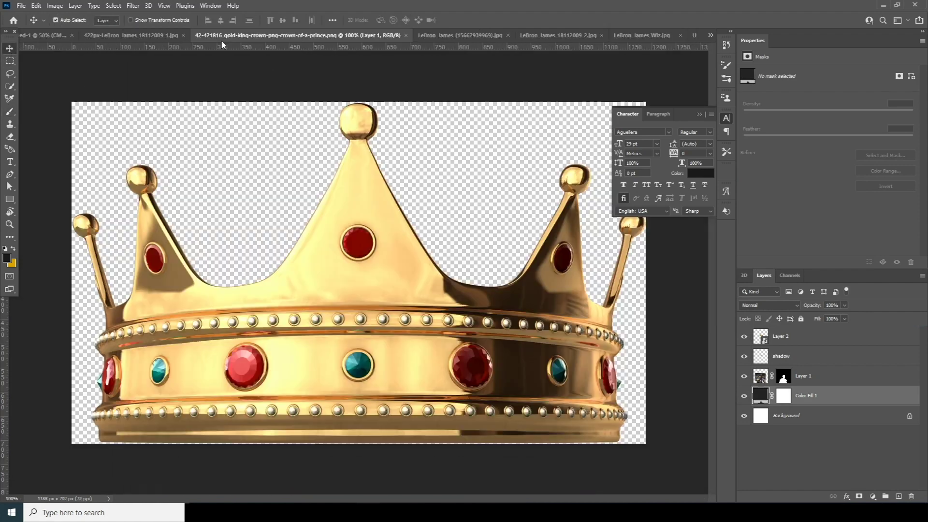
{"action": "left_click", "coordinate": [429, 36]}
{"action": "left_click_drag", "start_coordinate": [471, 189], "coordinate": [651, 36]}
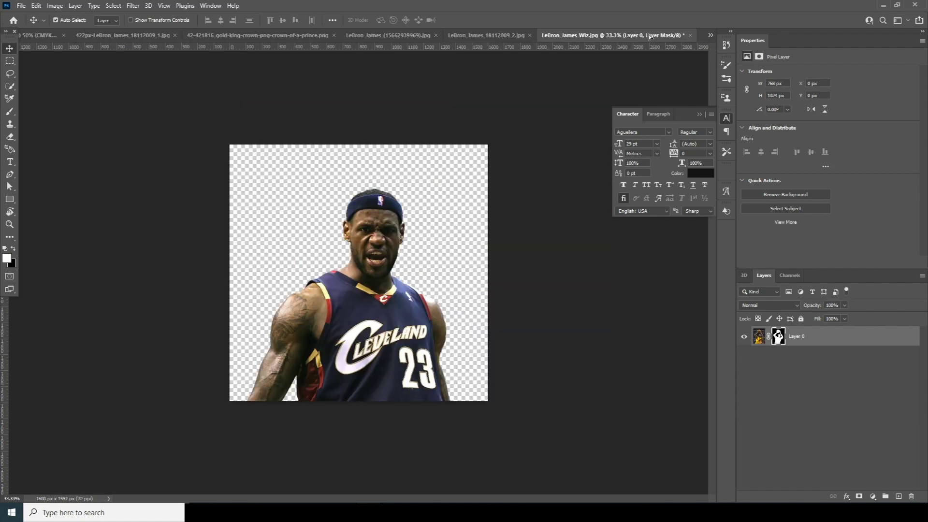
{"action": "left_click_drag", "start_coordinate": [709, 38], "coordinate": [379, 225]}
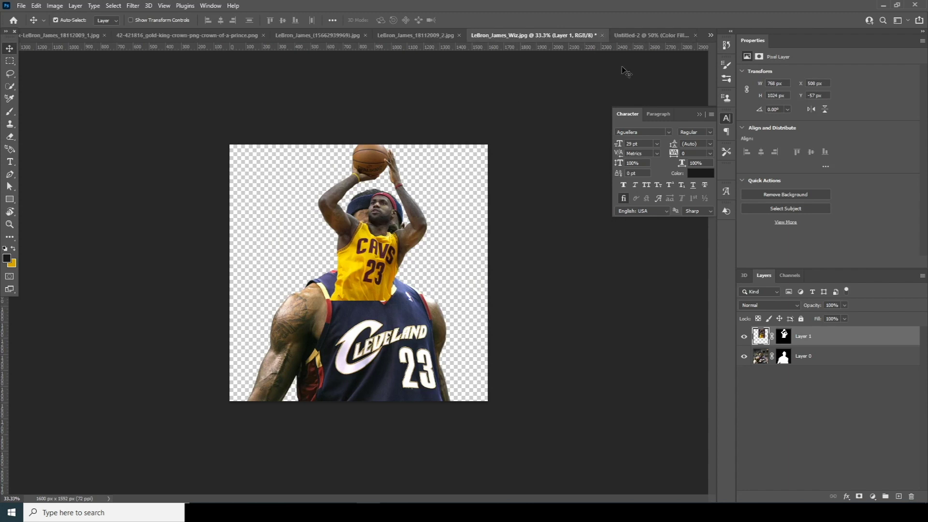
{"action": "left_click_drag", "start_coordinate": [638, 36], "coordinate": [438, 127]}
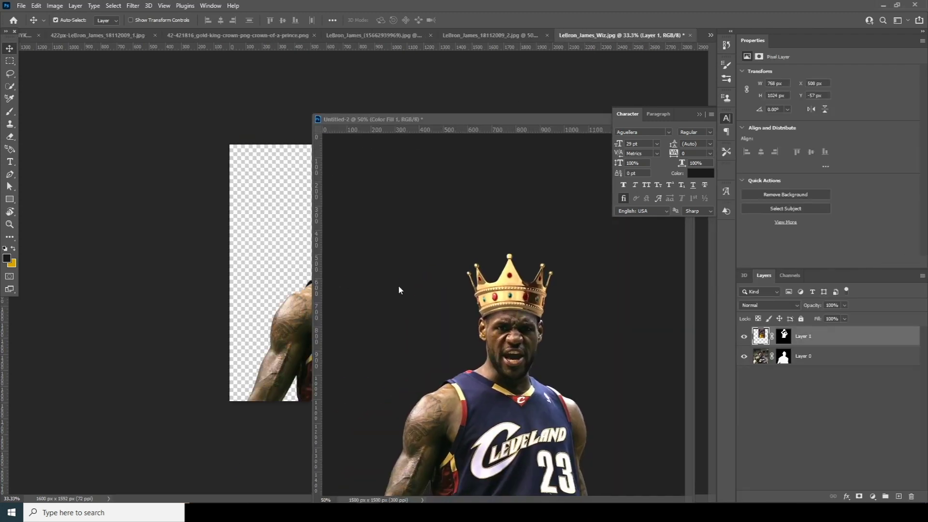
{"action": "left_click_drag", "start_coordinate": [756, 337], "coordinate": [496, 279]}
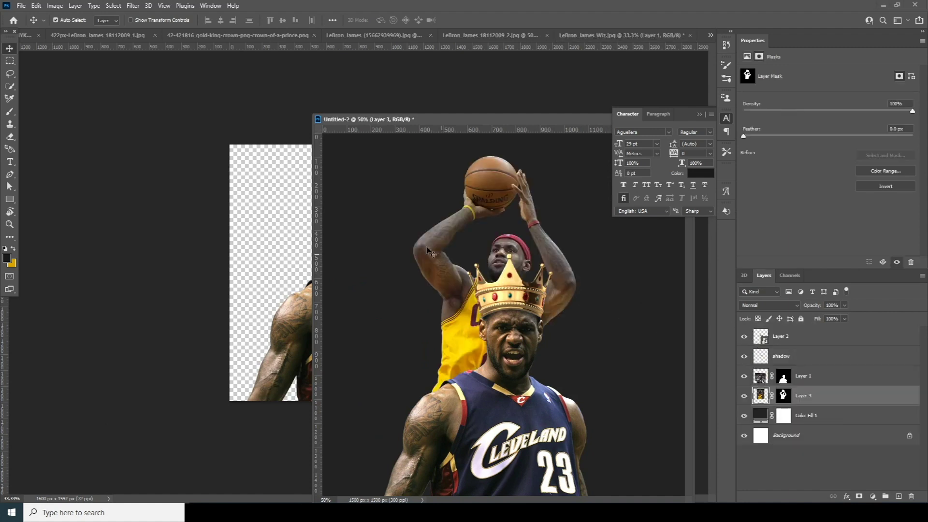
{"action": "left_click", "coordinate": [97, 38]}
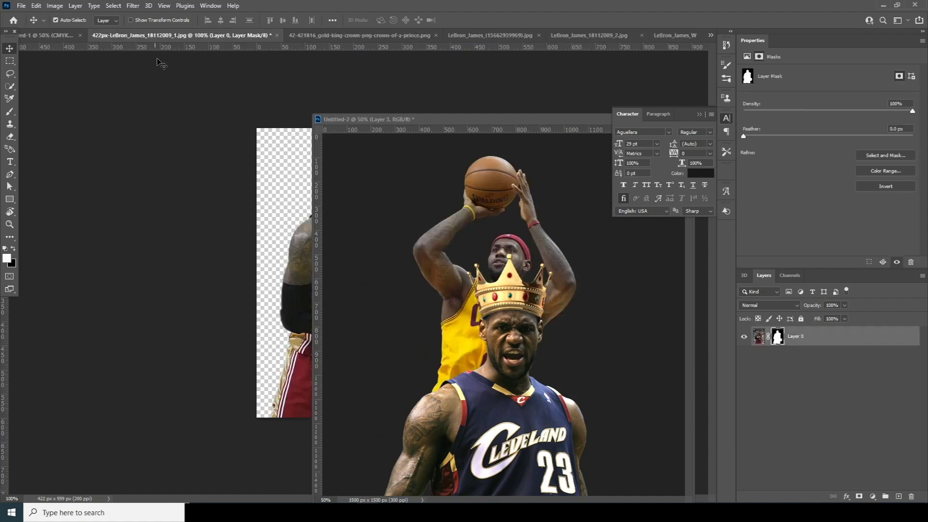
{"action": "left_click_drag", "start_coordinate": [745, 337], "coordinate": [391, 204]}
- Drag the dribbling LeBron from LeBron_James_18112009_2.jpg into the poster and dock it
{"action": "left_click", "coordinate": [145, 38]}
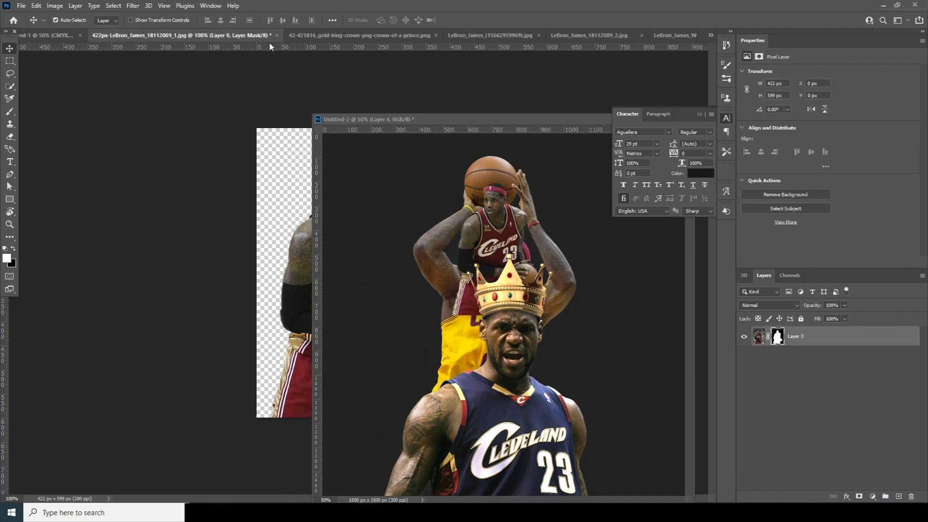
{"action": "left_click", "coordinate": [310, 35]}
{"action": "left_click", "coordinate": [483, 35]}
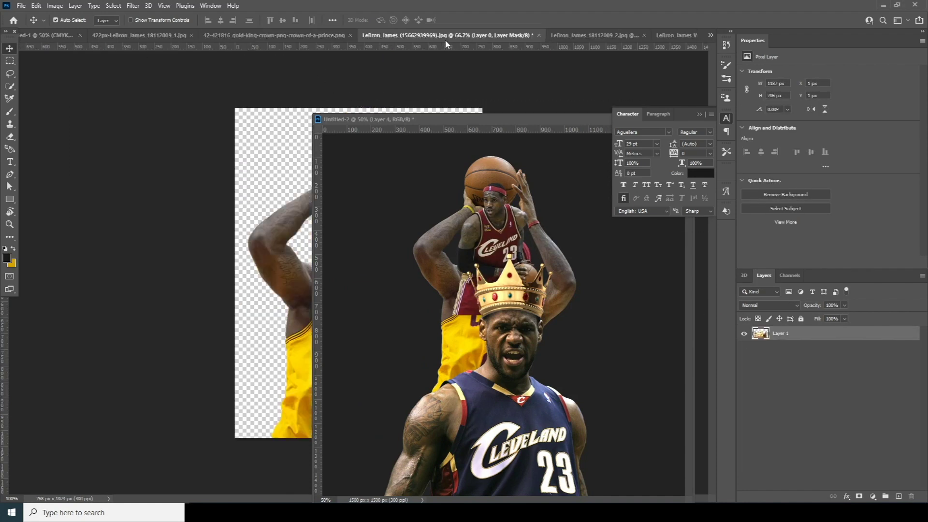
{"action": "left_click", "coordinate": [594, 36]}
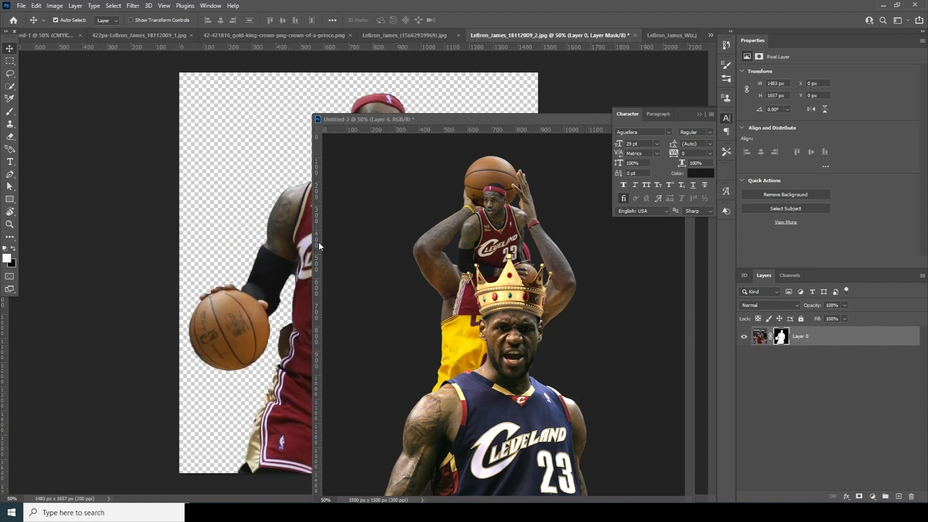
{"action": "left_click_drag", "start_coordinate": [297, 231], "coordinate": [510, 237]}
{"action": "left_click_drag", "start_coordinate": [503, 121], "coordinate": [428, 38]}
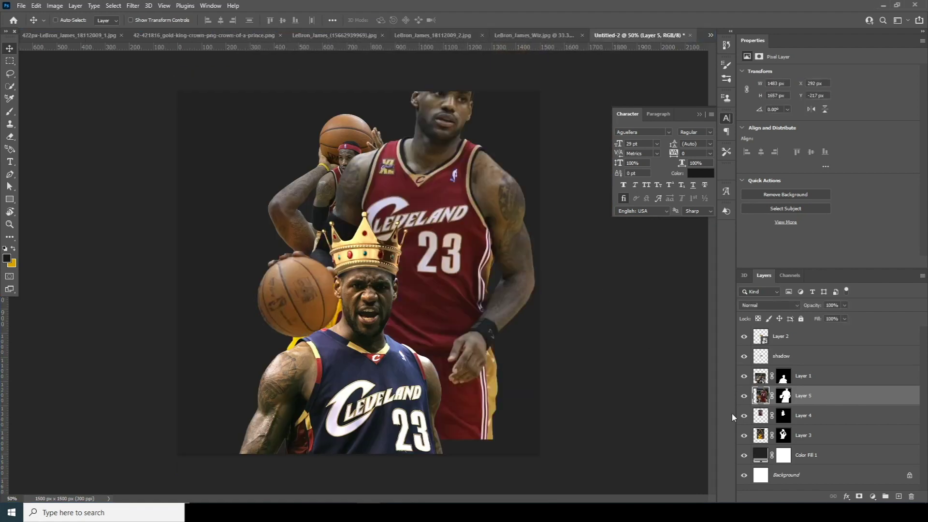
- Shrink the dribbling figure to about a quarter, tilt it and set it above the crown
{"action": "key", "text": "ctrl+t"}
{"action": "left_click_drag", "start_coordinate": [604, 439], "coordinate": [494, 312]}
{"action": "left_click_drag", "start_coordinate": [464, 240], "coordinate": [396, 200]}
{"action": "mouse_move", "coordinate": [427, 102]}
{"action": "left_mouse_down"}
{"action": "mouse_move", "coordinate": [423, 121]}
{"action": "mouse_move", "coordinate": [442, 107]}
{"action": "left_mouse_up"}
{"action": "left_click_drag", "start_coordinate": [375, 193], "coordinate": [375, 222]}
{"action": "left_click_drag", "start_coordinate": [402, 262], "coordinate": [376, 232]}
{"action": "key", "text": "Return"}
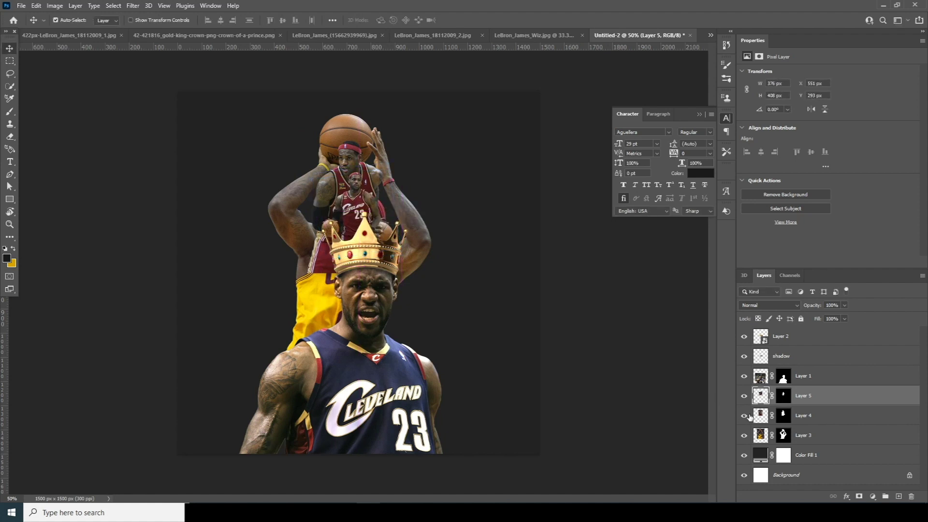
- Shrink and tilt Layer 4, stack it above Layer 5, and nudge it above the crown
{"action": "left_click", "coordinate": [762, 419]}
{"action": "key", "text": "ctrl+t"}
{"action": "left_click_drag", "start_coordinate": [373, 178], "coordinate": [403, 197]}
{"action": "left_click_drag", "start_coordinate": [437, 150], "coordinate": [445, 146]}
{"action": "mouse_move", "coordinate": [397, 204]}
{"action": "left_mouse_down"}
{"action": "mouse_move", "coordinate": [379, 197]}
{"action": "mouse_move", "coordinate": [402, 197]}
{"action": "left_mouse_up"}
{"action": "left_click_drag", "start_coordinate": [426, 147], "coordinate": [415, 164]}
{"action": "left_click_drag", "start_coordinate": [389, 200], "coordinate": [390, 208]}
{"action": "key", "text": "Return"}
{"action": "left_click_drag", "start_coordinate": [760, 419], "coordinate": [753, 393]}
{"action": "key", "text": "ctrl+t"}
{"action": "left_click_drag", "start_coordinate": [382, 207], "coordinate": [376, 212]}
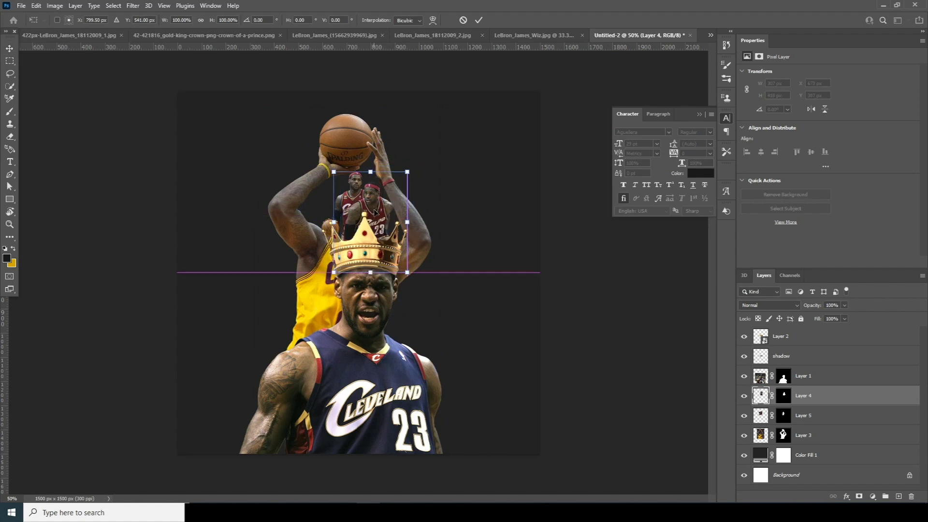
{"action": "key", "text": "Return"}
- Halve Layer 3, the yellow-jersey shooter, tilt it and move it above the crown
{"action": "left_click", "coordinate": [758, 440]}
{"action": "key", "text": "ctrl+t"}
{"action": "left_click_drag", "start_coordinate": [441, 106], "coordinate": [452, 140]}
{"action": "mouse_move", "coordinate": [401, 193]}
{"action": "left_mouse_down"}
{"action": "mouse_move", "coordinate": [388, 182]}
{"action": "mouse_move", "coordinate": [400, 204]}
{"action": "left_mouse_up"}
- Commit the Layer 3 transform and nudge Layer 3 slightly above the crown
{"action": "key", "text": "Return"}
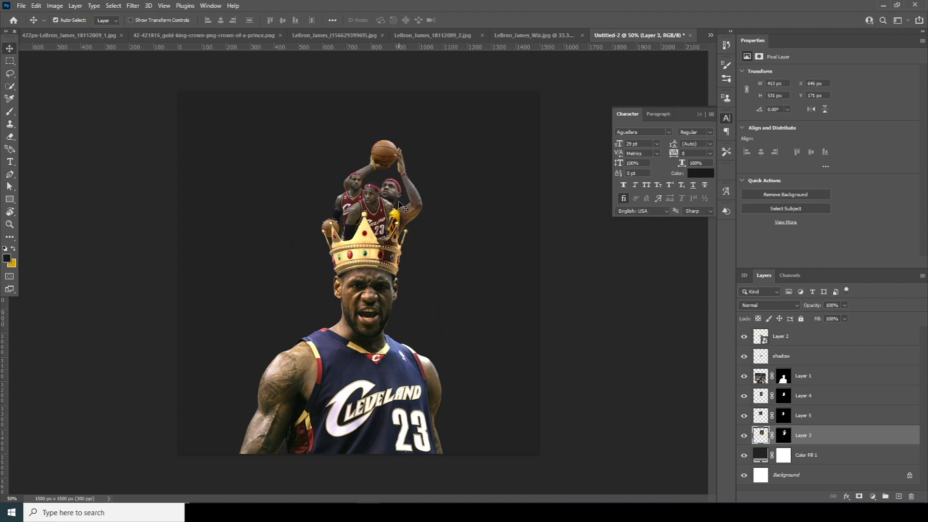
{"action": "scroll", "coordinate": [406, 208], "scroll_direction": "up", "scroll_amount": 6}
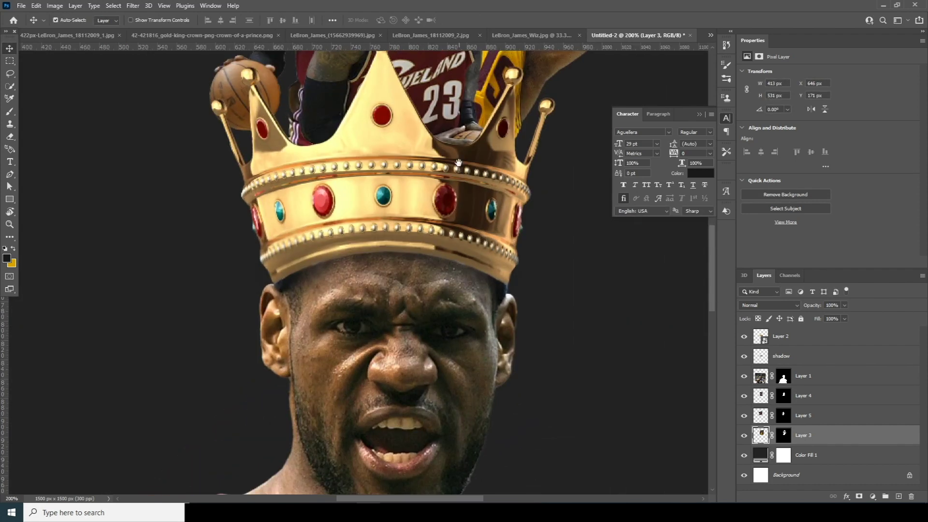
{"action": "left_click_drag", "start_coordinate": [400, 321], "coordinate": [363, 352]}
{"action": "left_click_drag", "start_coordinate": [423, 240], "coordinate": [454, 258]}
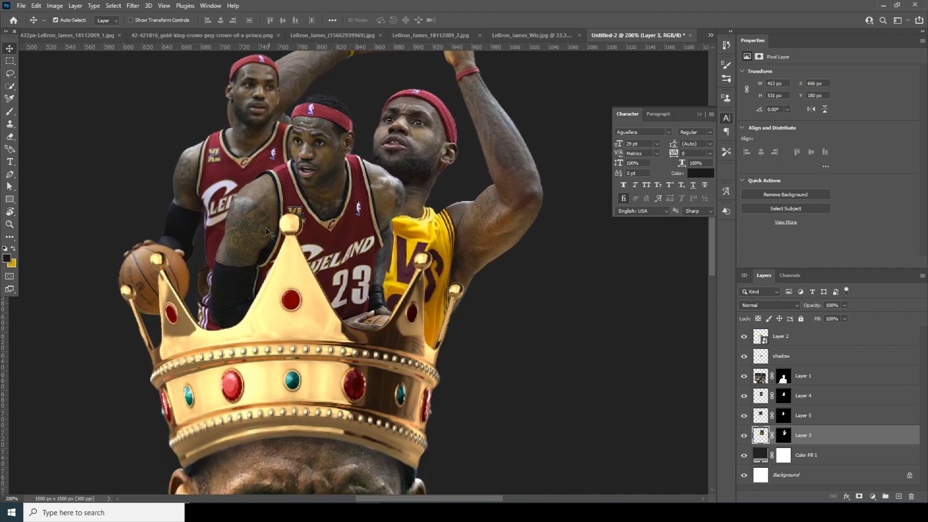
- Move the left dribbling figure (Layer 5) about 60 px left and tilt it slightly
{"action": "left_click", "coordinate": [237, 168], "text": "ctrl"}
{"action": "left_click_drag", "start_coordinate": [237, 169], "coordinate": [208, 169]}
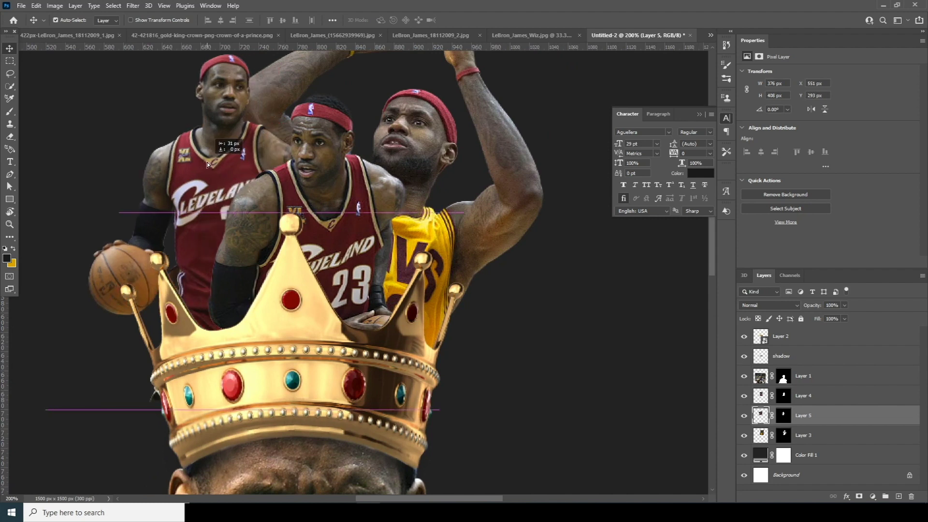
{"action": "key", "text": "ctrl+t"}
{"action": "left_click_drag", "start_coordinate": [433, 413], "coordinate": [466, 383]}
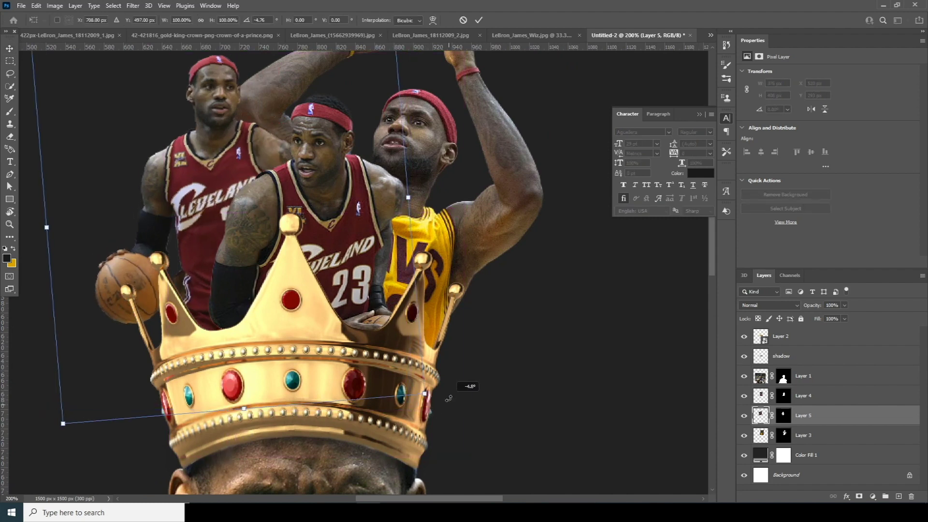
{"action": "left_click_drag", "start_coordinate": [313, 260], "coordinate": [308, 260]}
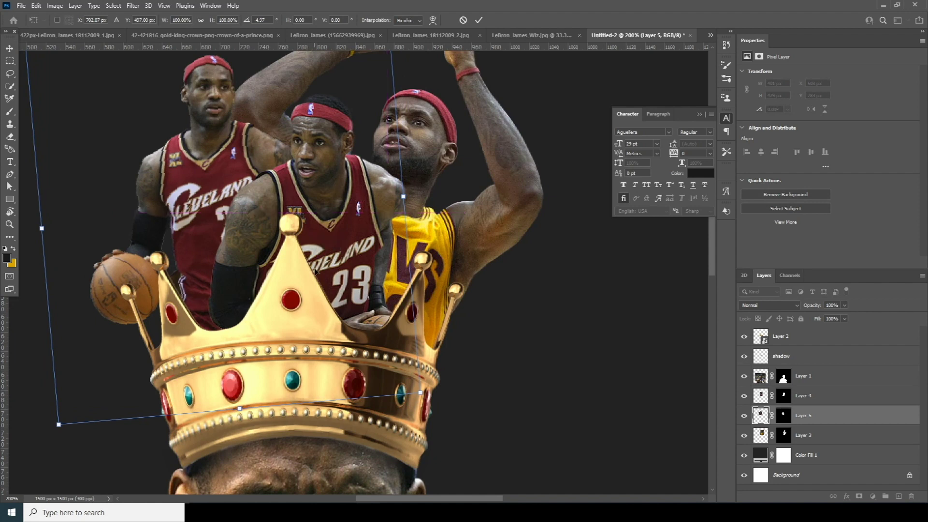
{"action": "key", "text": "Return"}
- Shift Layer 4, the middle figure, slightly up and left
{"action": "left_click", "coordinate": [790, 371]}
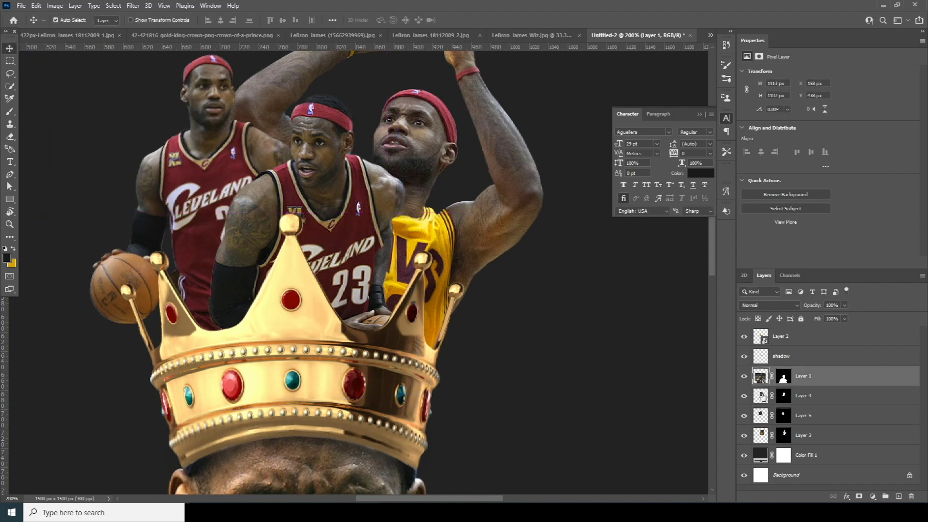
{"action": "left_click", "coordinate": [753, 398]}
{"action": "key", "text": "ctrl+t"}
{"action": "left_click_drag", "start_coordinate": [319, 242], "coordinate": [307, 226]}
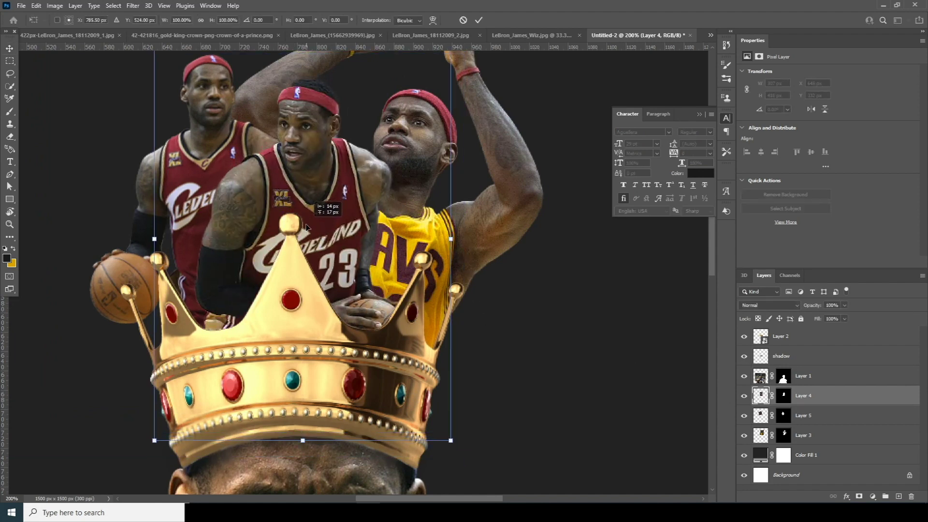
{"action": "key", "text": "Return"}
- Zoom back out to 66.7% and select Layer 1, the main photo
{"action": "key", "text": "ctrl+minus"}
{"action": "key", "text": "ctrl+minus"}
{"action": "key", "text": "ctrl+minus"}
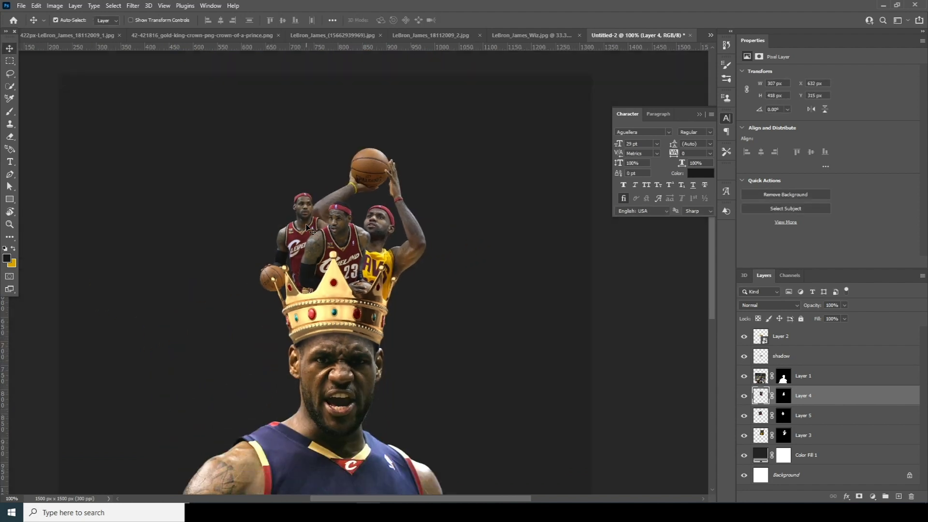
{"action": "key", "text": "ctrl+minus"}
{"action": "key", "text": "ctrl+plus"}
{"action": "key", "text": "ctrl+plus"}
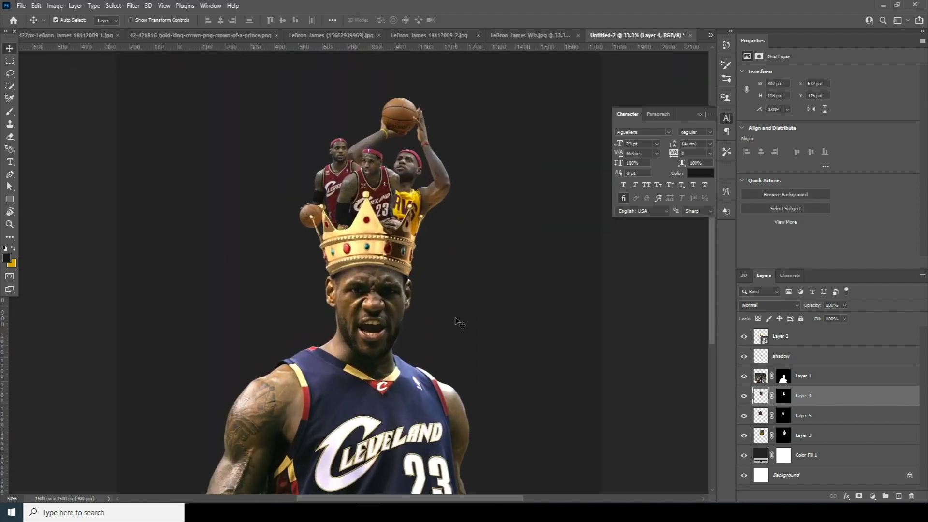
{"action": "key", "text": "ctrl+plus"}
{"action": "key", "text": "ctrl+minus"}
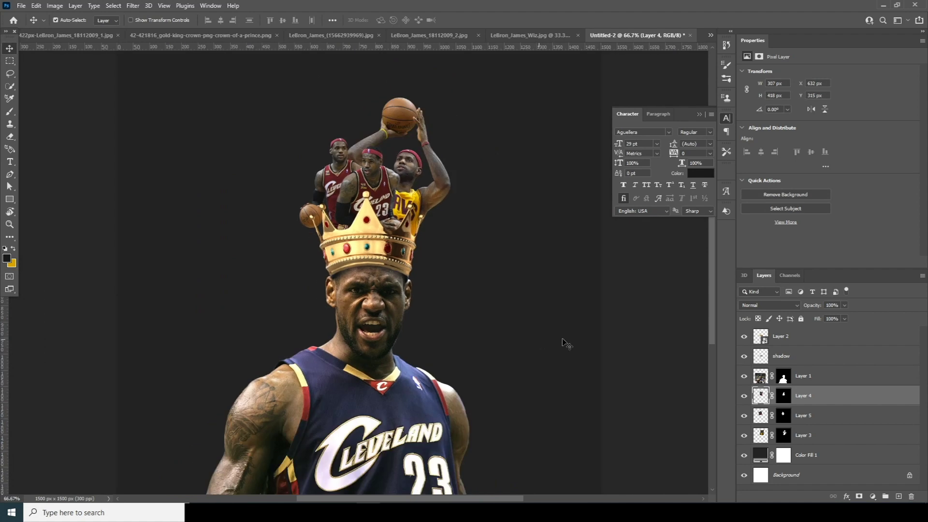
{"action": "key", "text": "ctrl+minus"}
{"action": "key", "text": "ctrl+plus"}
{"action": "left_click", "coordinate": [769, 438]}
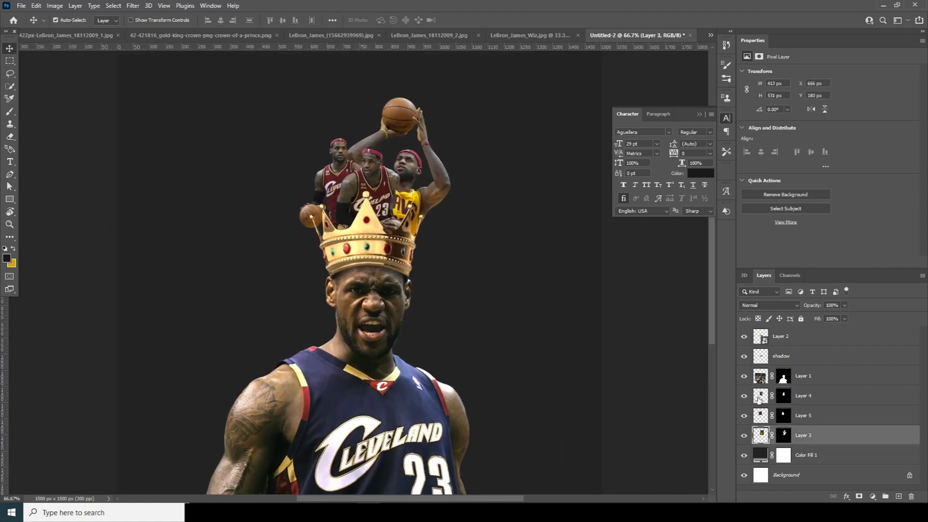
{"action": "left_click", "coordinate": [762, 380]}
- In Camera Raw on the main photo, set Clarity +78, Texture +46 and noise reduction 60
{"action": "left_click", "coordinate": [744, 376]}
{"action": "left_click", "coordinate": [744, 376]}
{"action": "left_click", "coordinate": [133, 6]}
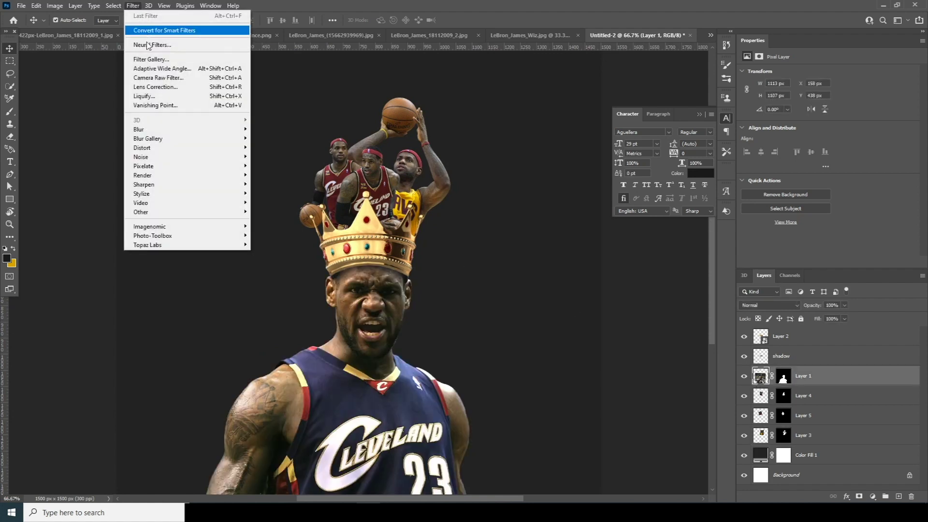
{"action": "left_click", "coordinate": [162, 94]}
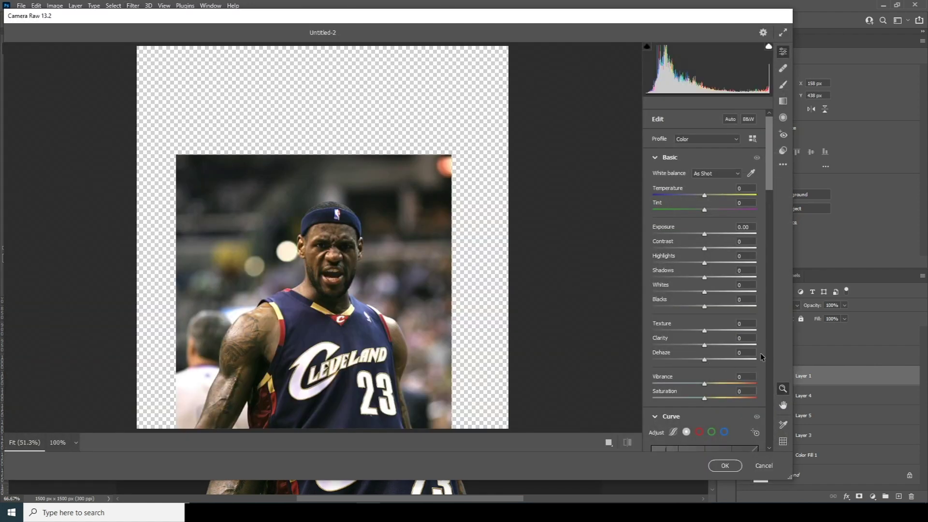
{"action": "left_click", "coordinate": [746, 346]}
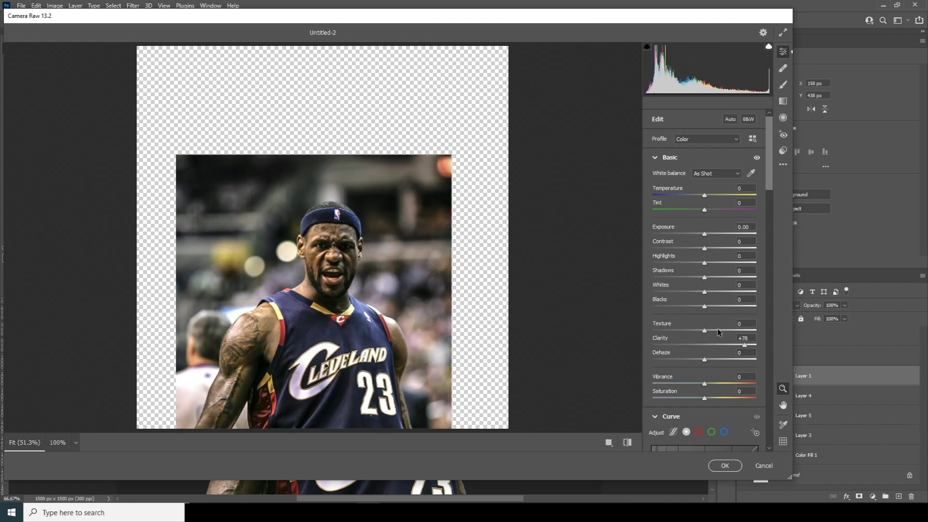
{"action": "left_click", "coordinate": [728, 330]}
{"action": "scroll", "coordinate": [766, 208], "scroll_direction": "down", "scroll_amount": 3}
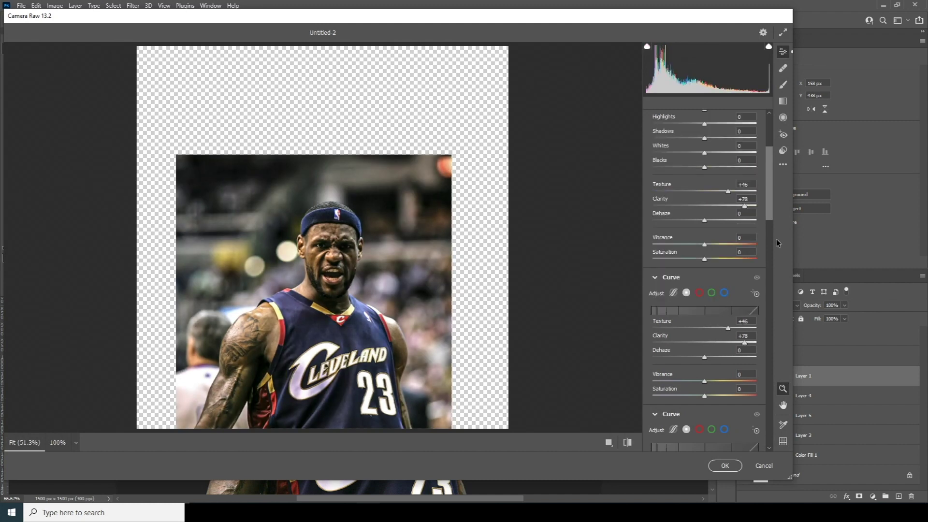
{"action": "scroll", "coordinate": [776, 249], "scroll_direction": "down", "scroll_amount": 3}
{"action": "left_click", "coordinate": [733, 312]}
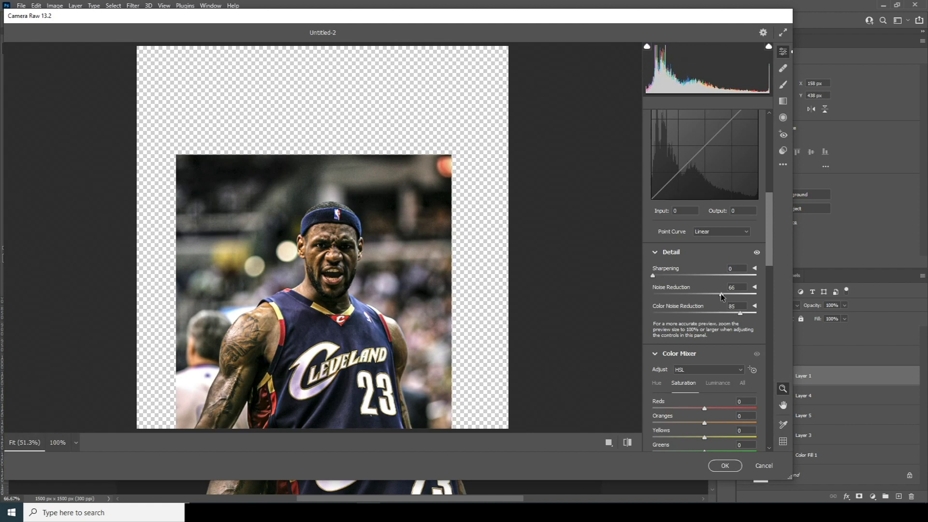
{"action": "left_click_drag", "start_coordinate": [721, 296], "coordinate": [714, 293]}
- Desaturate the oranges to -39 and the yellows to -21
{"action": "left_click_drag", "start_coordinate": [768, 255], "coordinate": [773, 293]}
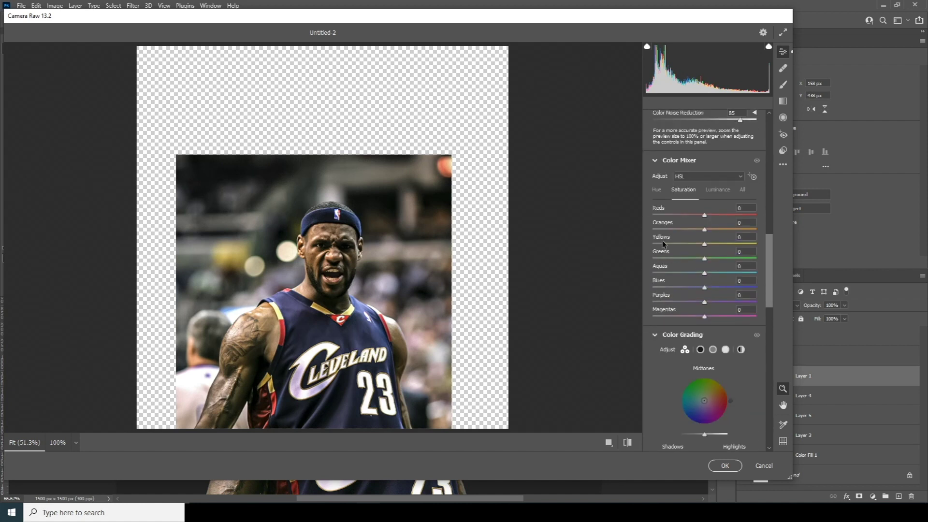
{"action": "left_click", "coordinate": [681, 229]}
{"action": "left_click_drag", "start_coordinate": [683, 232], "coordinate": [684, 231]}
{"action": "left_click", "coordinate": [695, 244]}
{"action": "left_click_drag", "start_coordinate": [694, 247], "coordinate": [694, 247]}
- Set Highlights -79, Shadows +64, raise exposure, Texture +80 and Clarity, then apply
{"action": "left_click_drag", "start_coordinate": [770, 245], "coordinate": [761, 139]}
{"action": "left_click", "coordinate": [664, 233]}
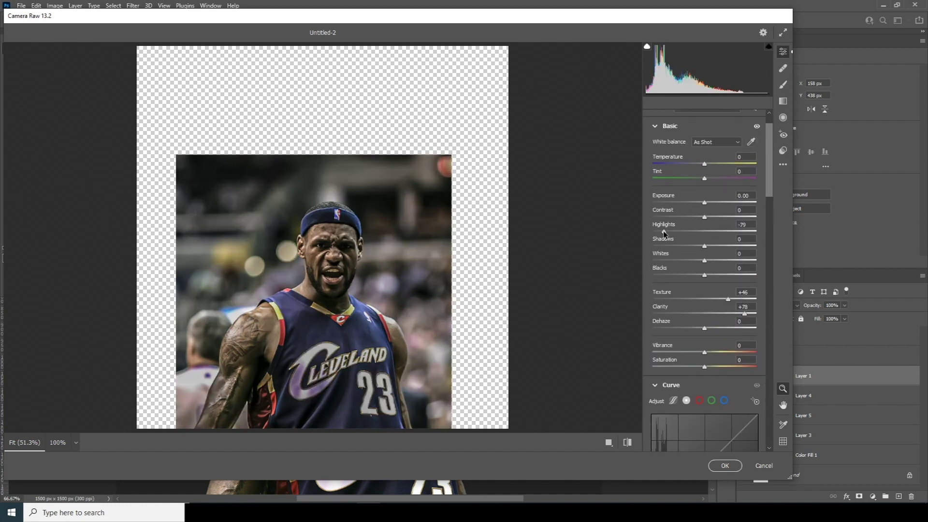
{"action": "left_click", "coordinate": [737, 245]}
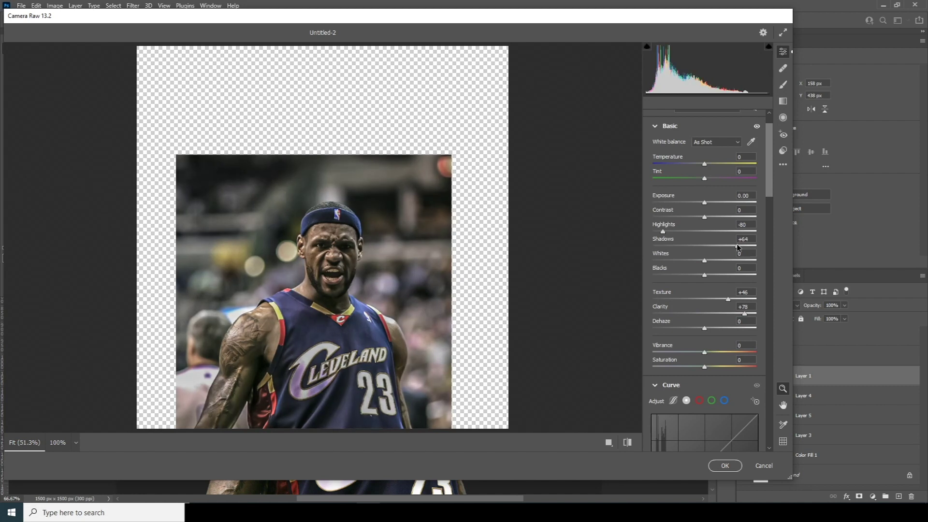
{"action": "left_click", "coordinate": [706, 203]}
{"action": "left_click_drag", "start_coordinate": [706, 204], "coordinate": [711, 238]}
{"action": "left_click", "coordinate": [738, 300]}
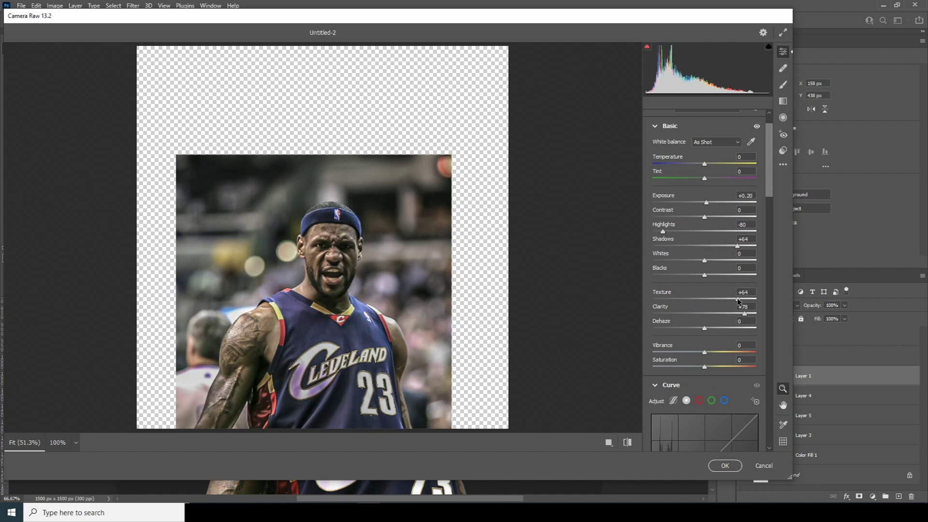
{"action": "left_click", "coordinate": [746, 300]}
{"action": "left_click", "coordinate": [752, 315]}
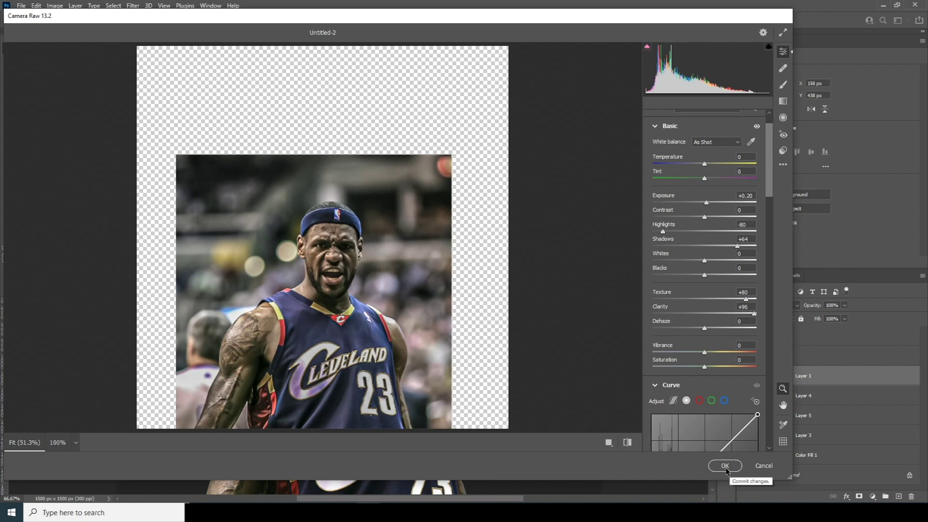
{"action": "left_click", "coordinate": [725, 466]}
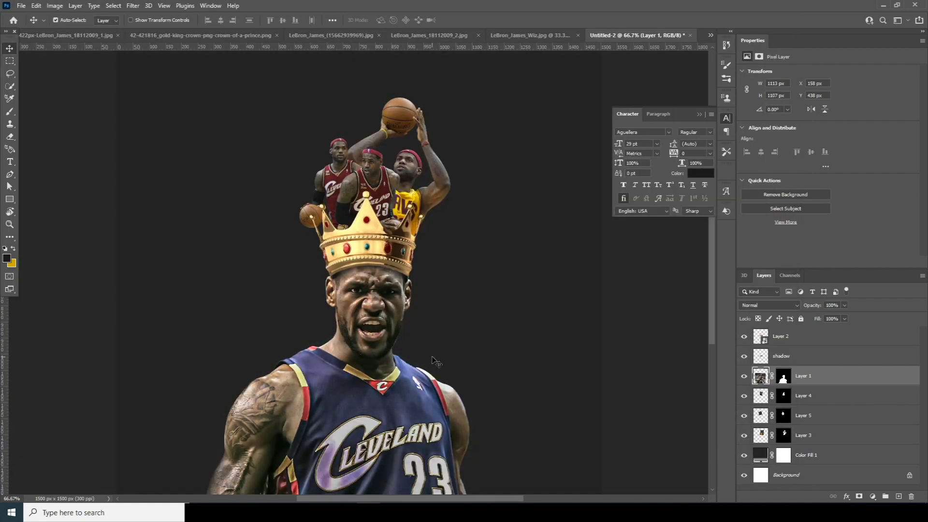
- Give Layer 4, the middle figure, Camera Raw with Highlights -87, Texture +98, Exposure +0.45
{"action": "scroll", "coordinate": [437, 362], "scroll_direction": "down", "scroll_amount": 1}
{"action": "scroll", "coordinate": [436, 361], "scroll_direction": "up", "scroll_amount": 1}
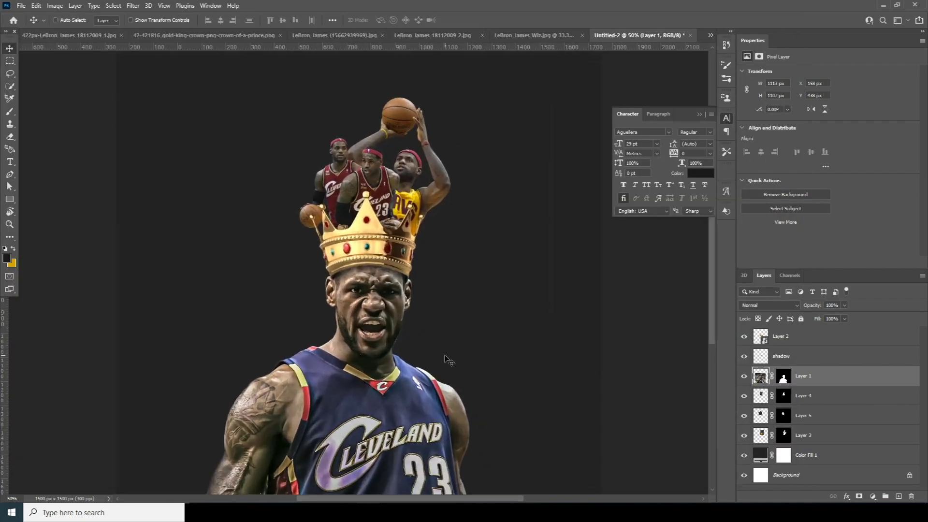
{"action": "left_click", "coordinate": [372, 171]}
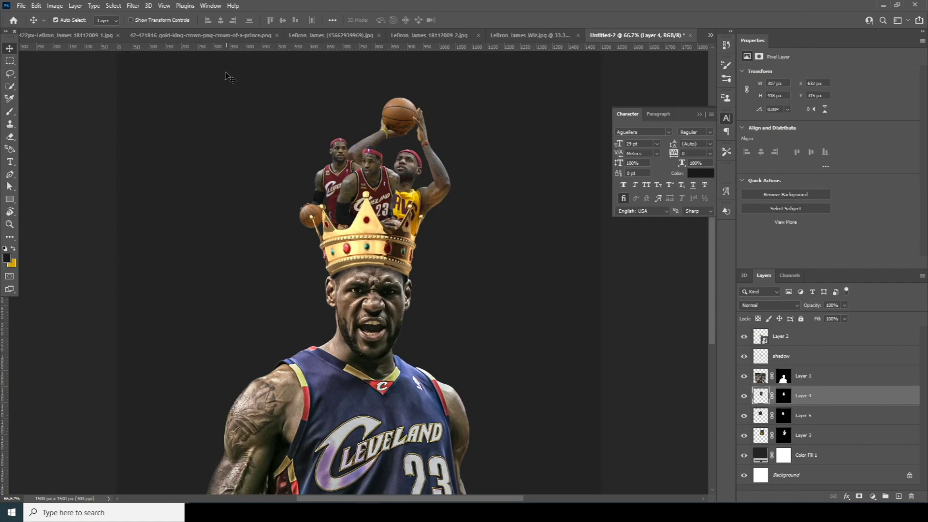
{"action": "left_click", "coordinate": [134, 6]}
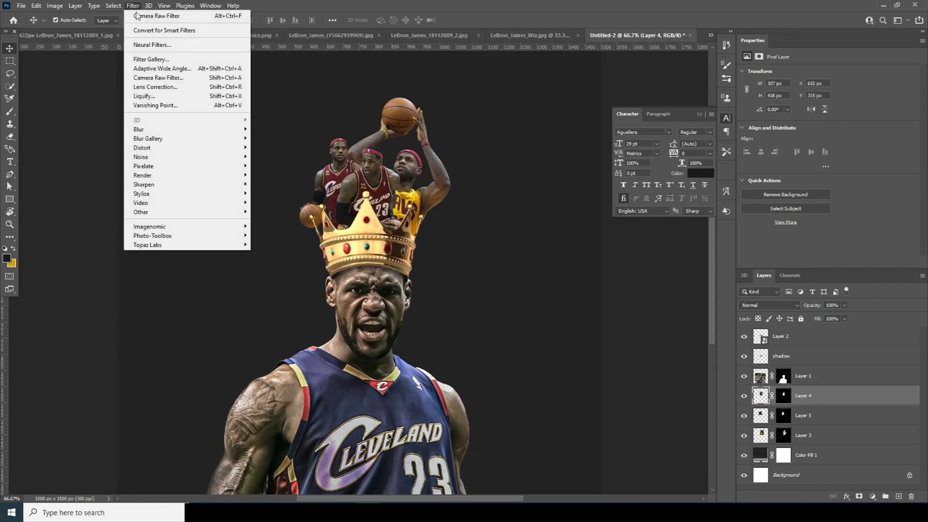
{"action": "left_click", "coordinate": [153, 77]}
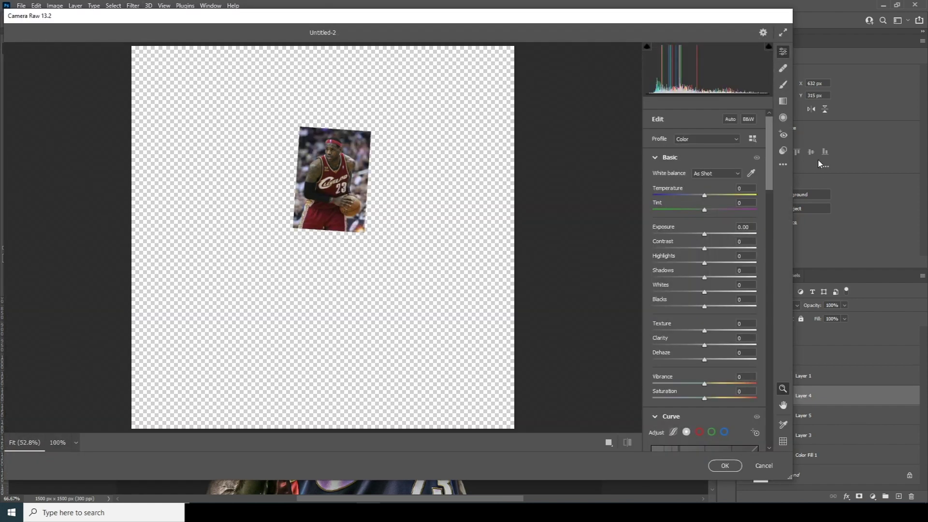
{"action": "left_click", "coordinate": [783, 164]}
{"action": "left_click", "coordinate": [796, 203]}
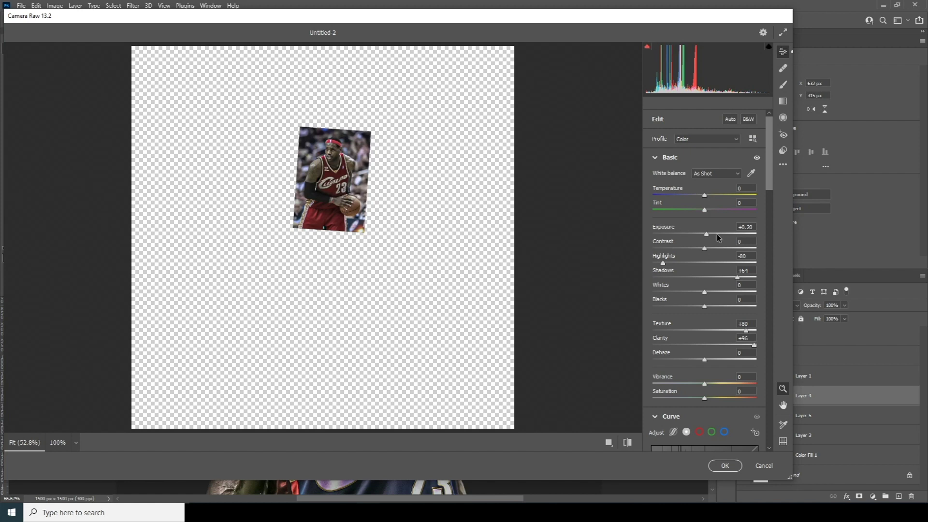
{"action": "left_click_drag", "start_coordinate": [663, 264], "coordinate": [659, 265]}
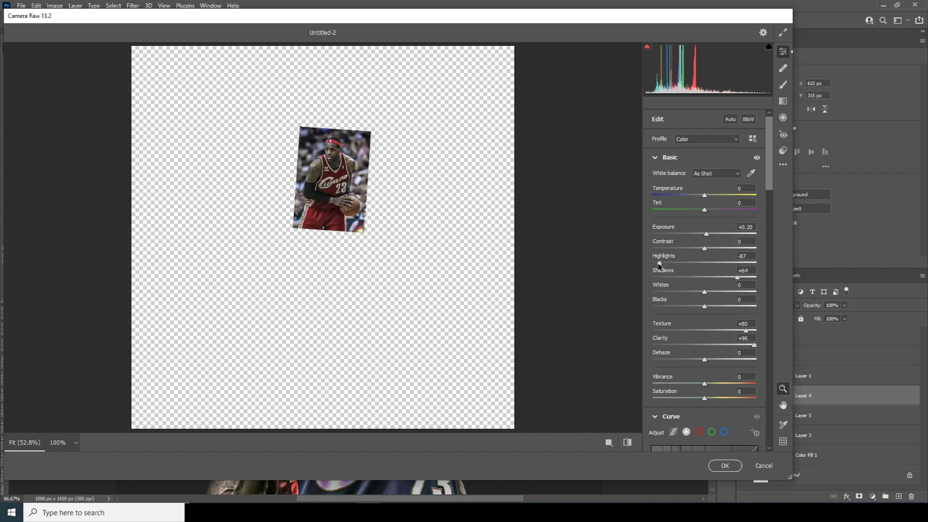
{"action": "left_click_drag", "start_coordinate": [750, 332], "coordinate": [757, 332]}
{"action": "left_click_drag", "start_coordinate": [707, 236], "coordinate": [710, 237]}
{"action": "left_click", "coordinate": [725, 465]}
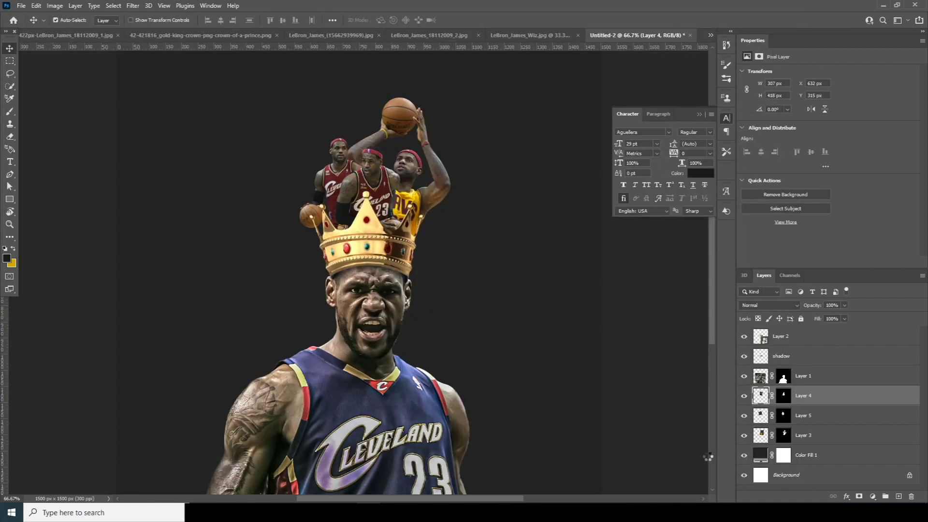
- Apply the previous Camera Raw settings to Layer 3, the yellow-jersey figure
{"action": "left_click", "coordinate": [412, 170]}
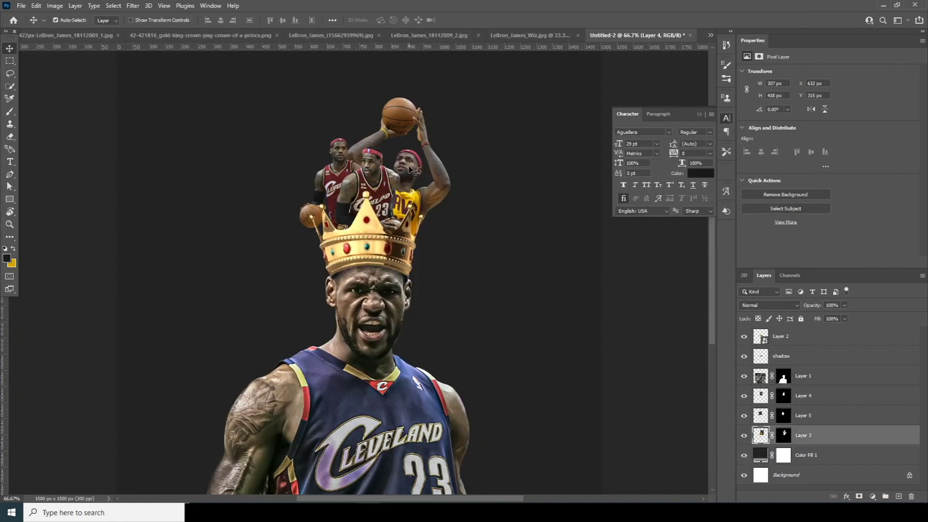
{"action": "left_click", "coordinate": [133, 6]}
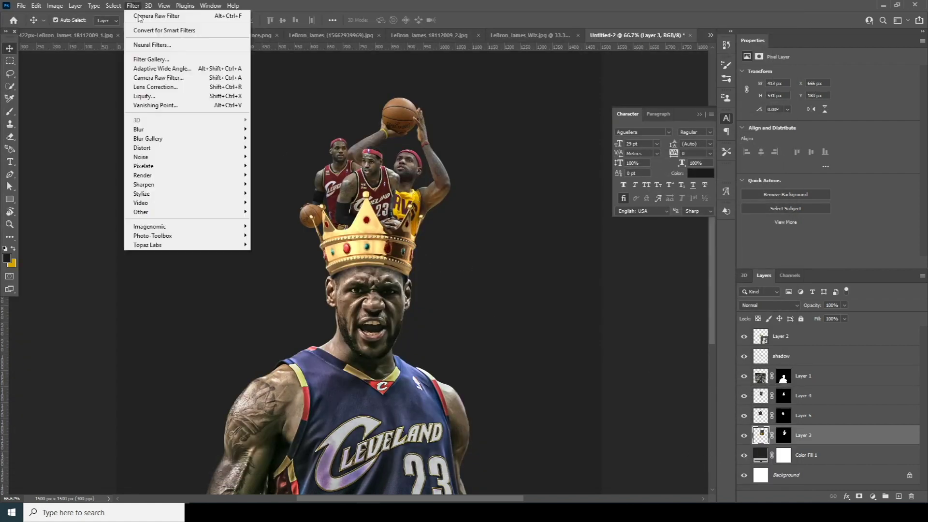
{"action": "left_click", "coordinate": [161, 78]}
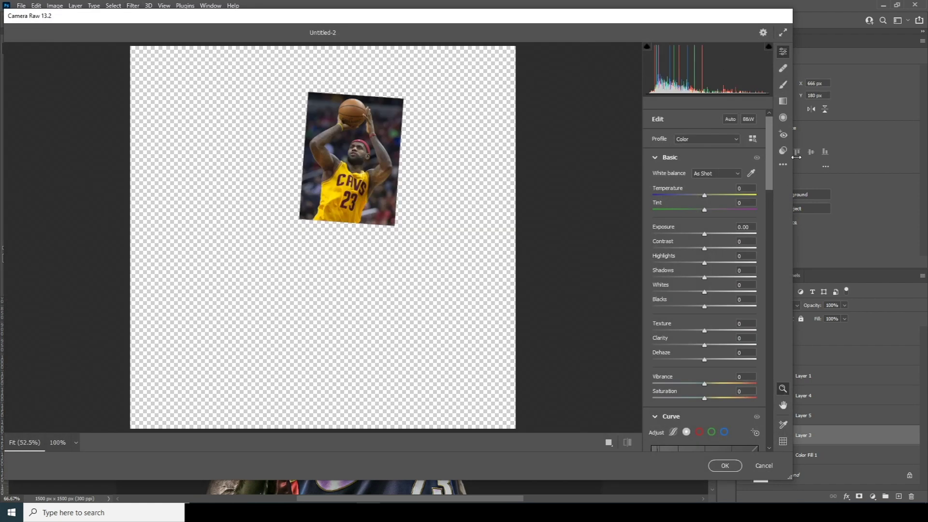
{"action": "left_click", "coordinate": [783, 164]}
{"action": "left_click", "coordinate": [803, 203]}
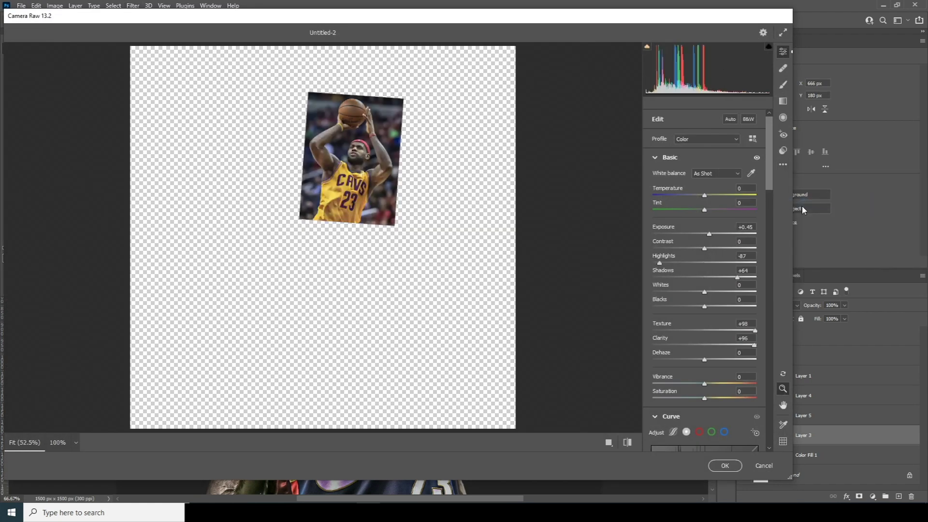
{"action": "left_click", "coordinate": [724, 466]}
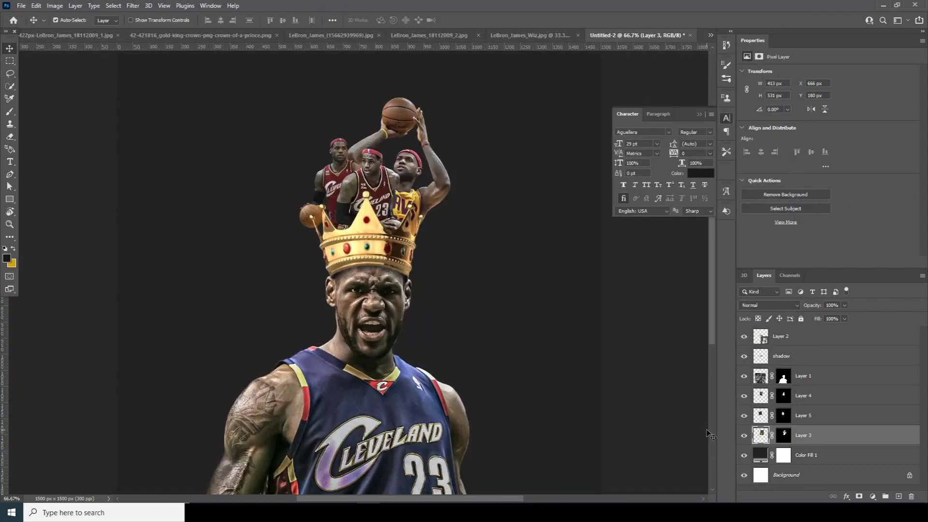
- Apply the previous Camera Raw settings to Layer 5, the dribbling figure, and zoom to 50%
{"action": "left_click", "coordinate": [345, 158]}
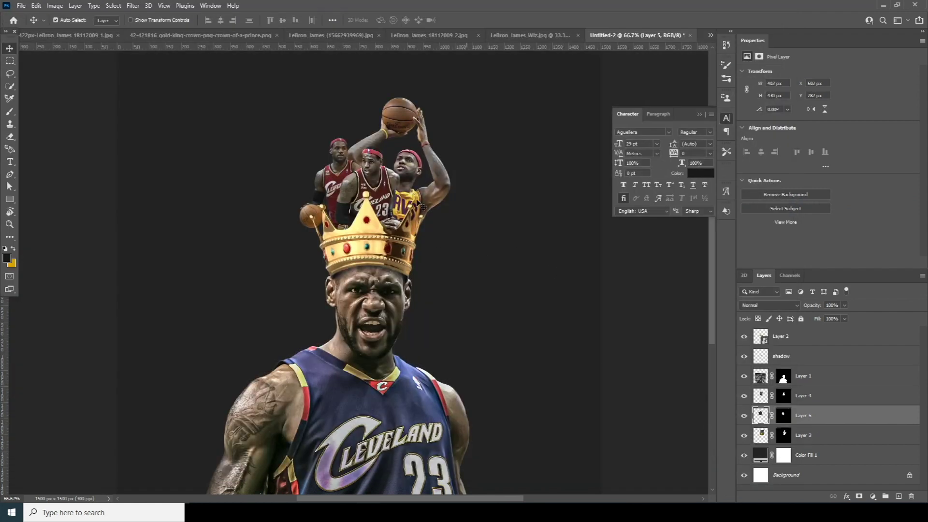
{"action": "left_click", "coordinate": [132, 6]}
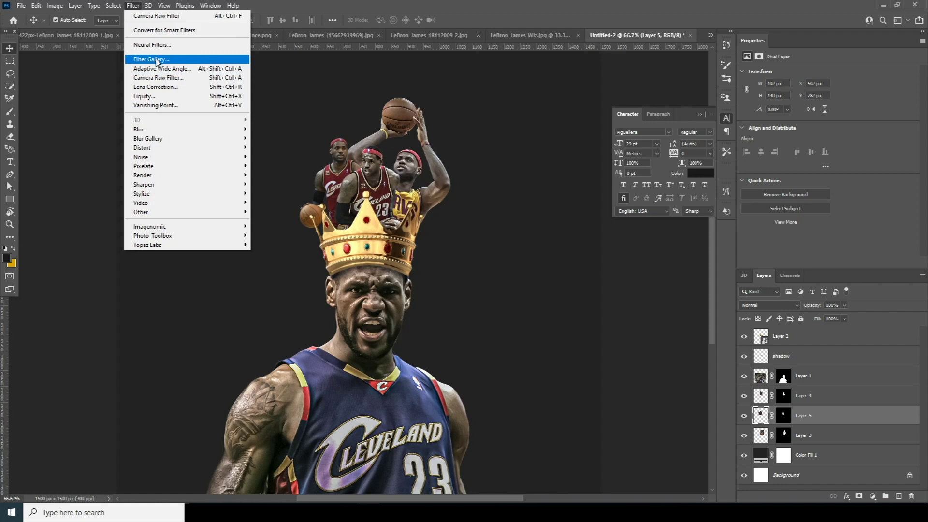
{"action": "left_click", "coordinate": [162, 78]}
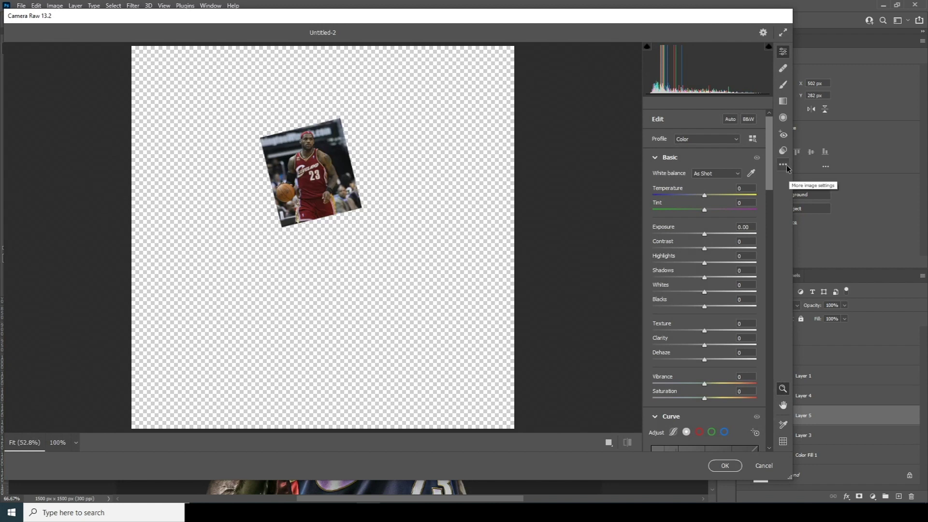
{"action": "left_click", "coordinate": [784, 164]}
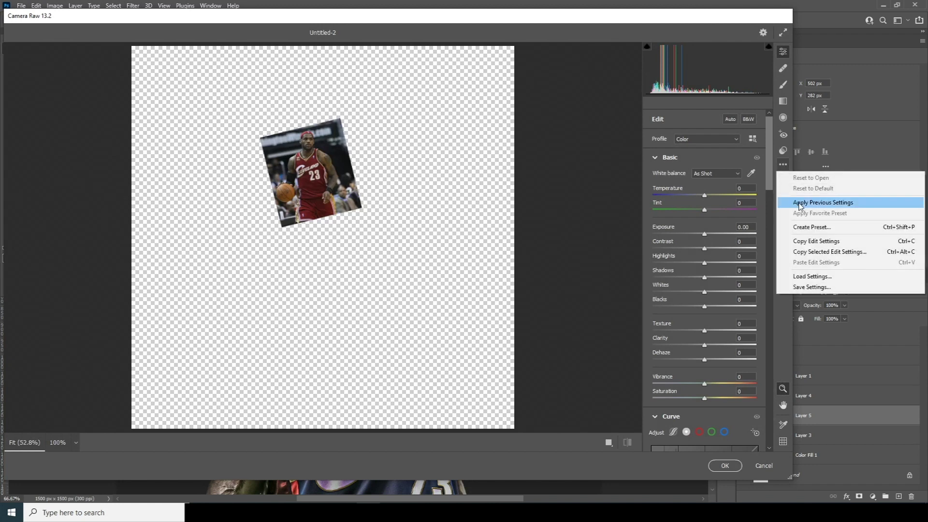
{"action": "left_click", "coordinate": [800, 203]}
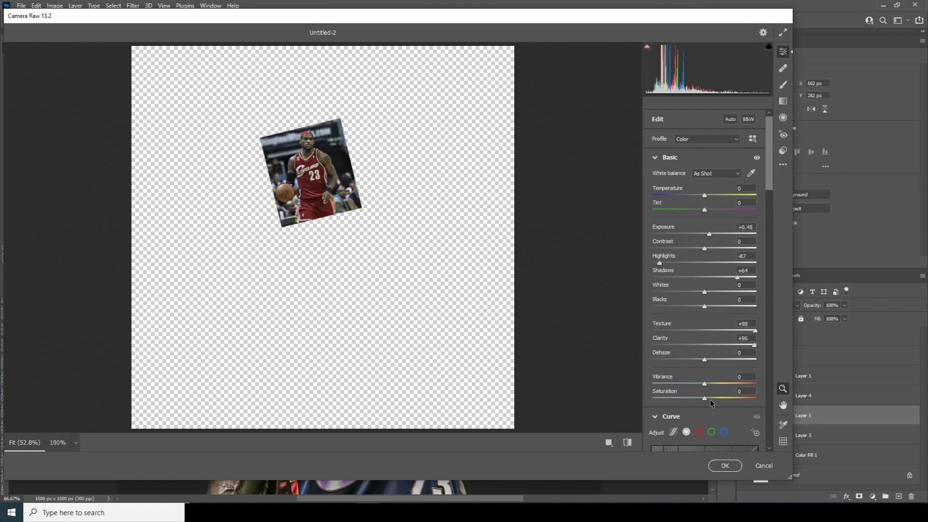
{"action": "left_click", "coordinate": [725, 466]}
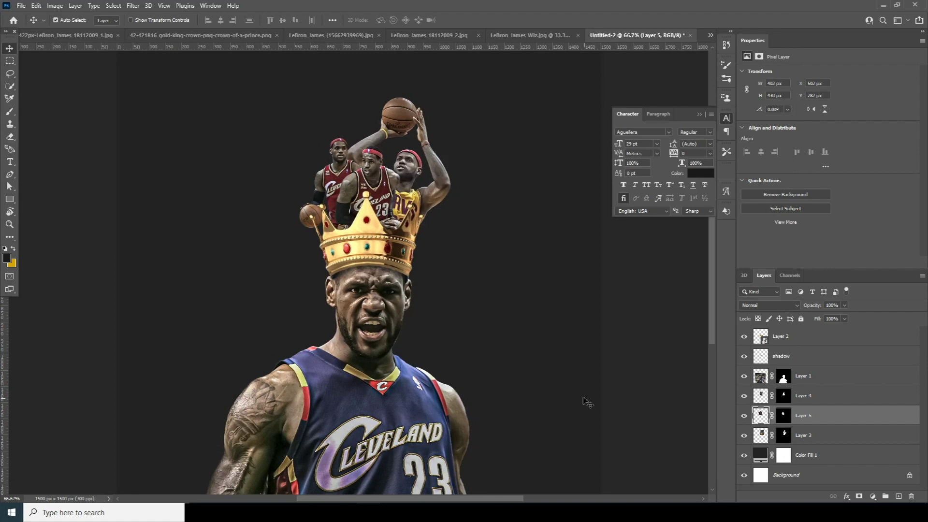
{"action": "key", "text": "ctrl+minus"}
{"action": "key", "text": "ctrl+minus"}
{"action": "key", "text": "ctrl+plus"}
- Add a new layer above Color Fill 1 and set up a yellow 1600 px smoke brush
{"action": "left_click", "coordinate": [420, 306], "text": "ctrl"}
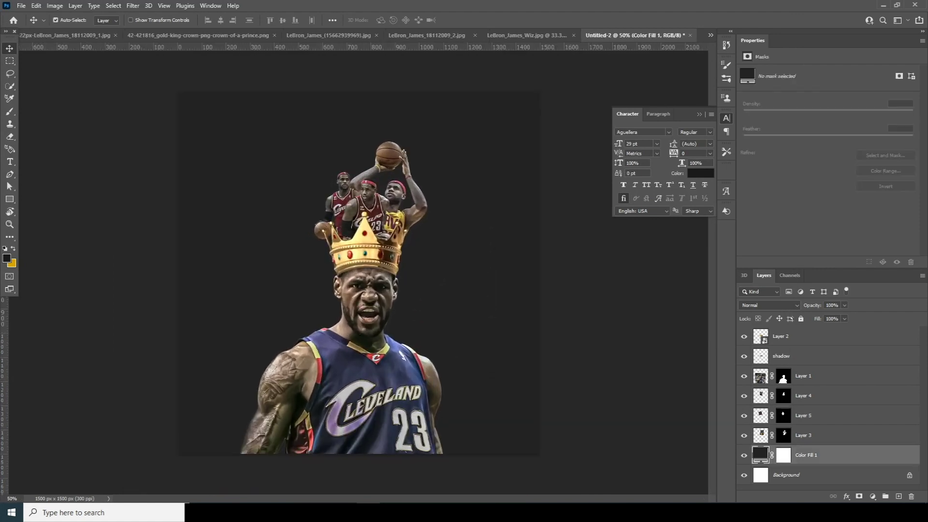
{"action": "left_click", "coordinate": [900, 497]}
{"action": "key", "text": "b"}
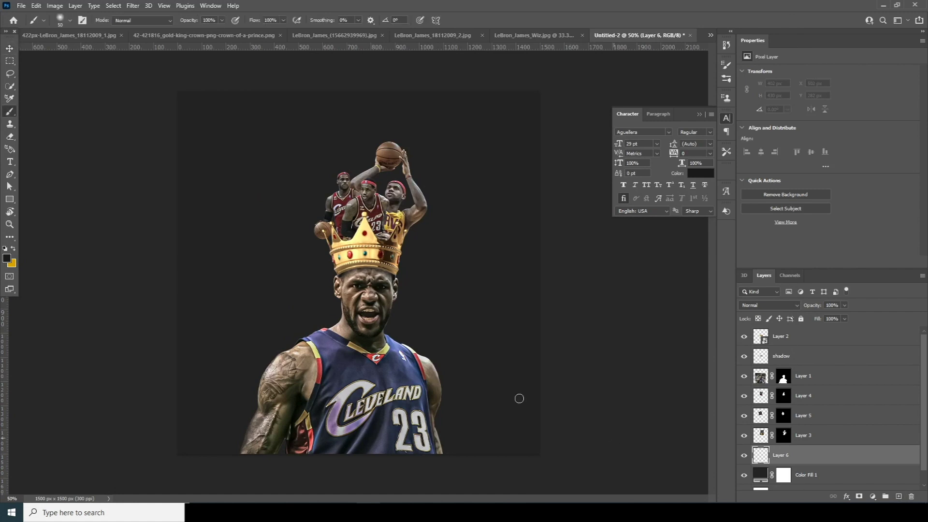
{"action": "left_click", "coordinate": [70, 20]}
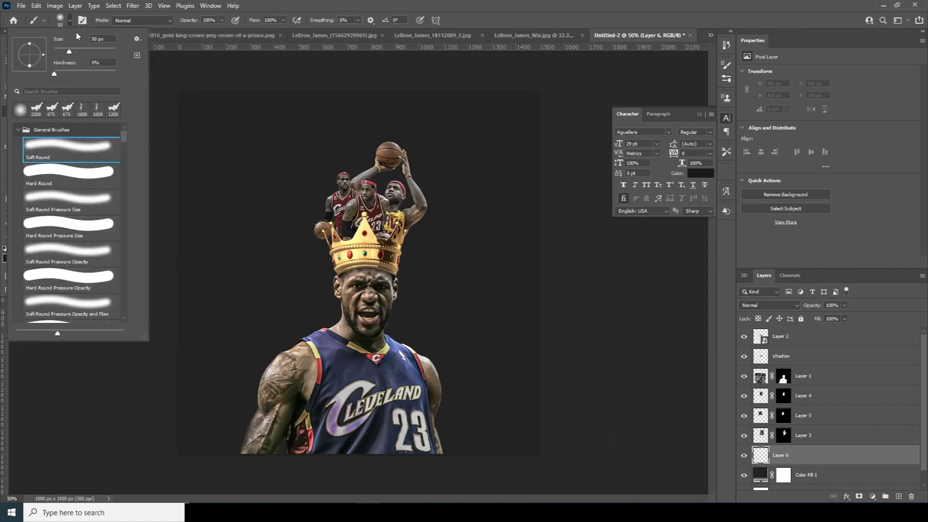
{"action": "left_click", "coordinate": [97, 112]}
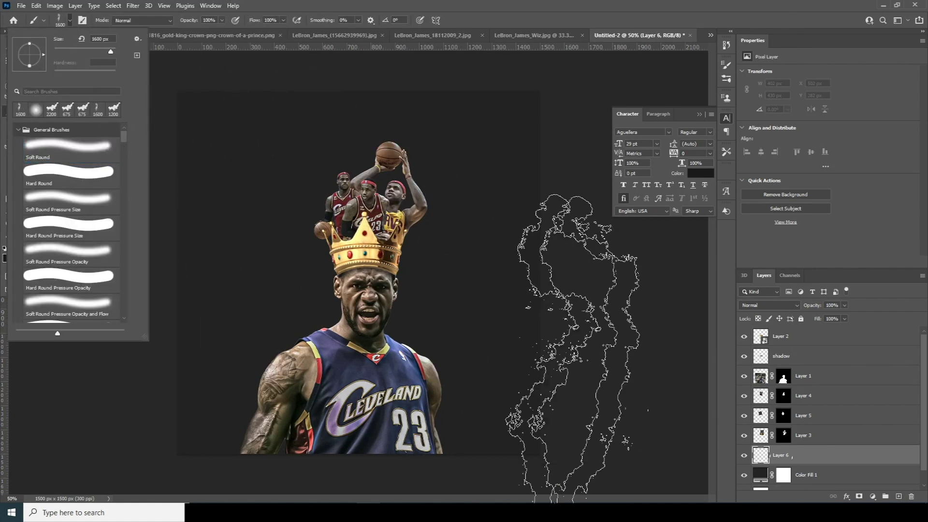
{"action": "left_click", "coordinate": [762, 458]}
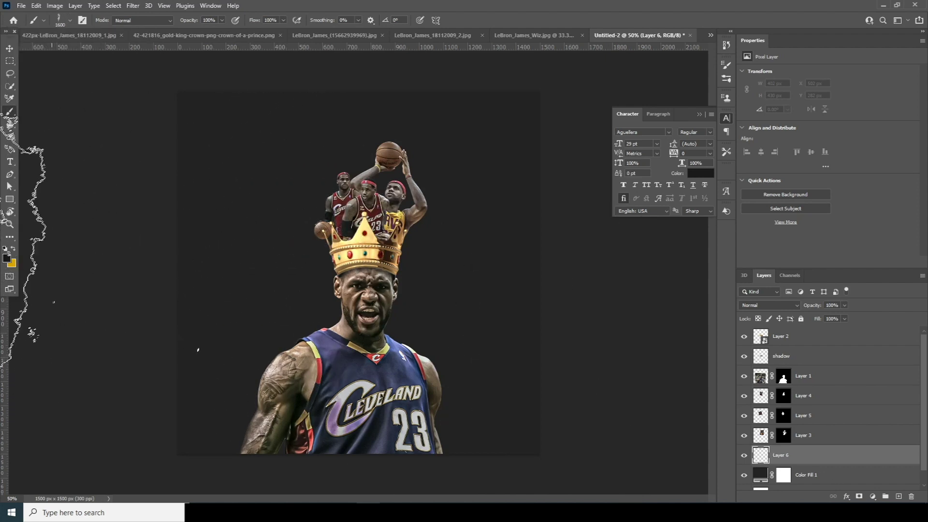
{"action": "left_click", "coordinate": [13, 249]}
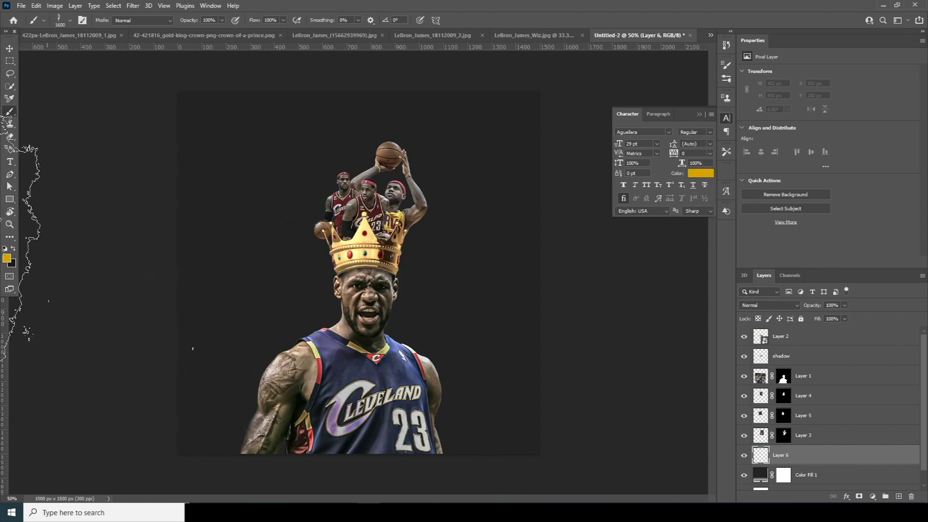
- Stamp yellow smoke behind and left of the figure, sizing 2000 to 1000 px, tip at 25°
{"action": "key", "text": "bracketright"}
{"action": "key", "text": "bracketright"}
{"action": "key", "text": "bracketright"}
{"action": "key", "text": "bracketright"}
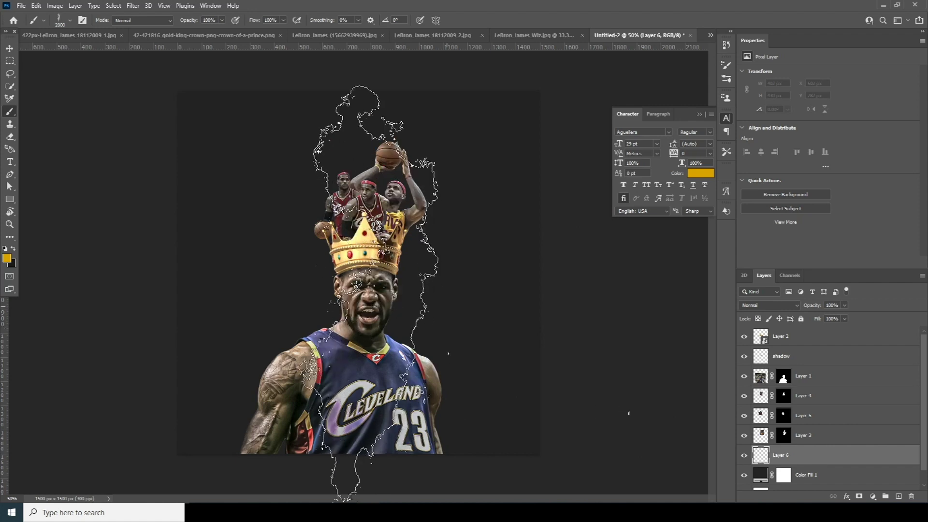
{"action": "left_click", "coordinate": [375, 300]}
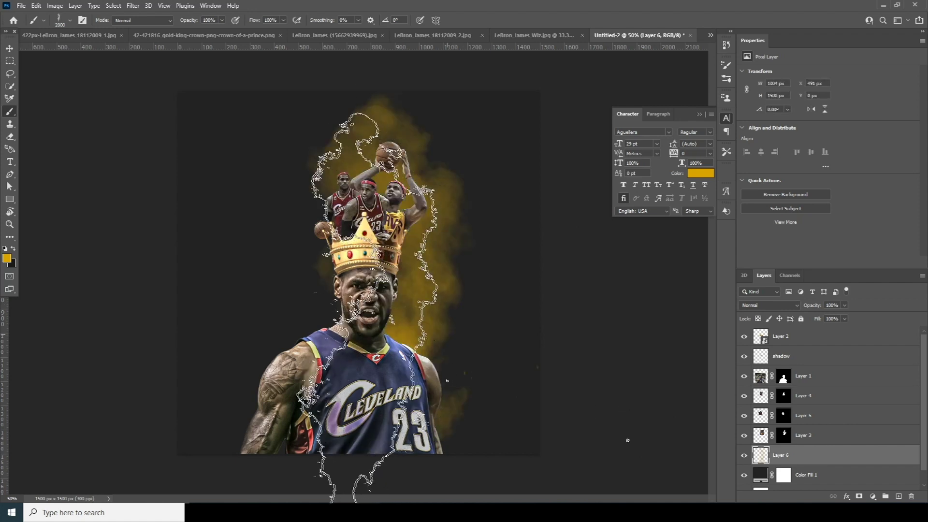
{"action": "left_click", "coordinate": [329, 290]}
{"action": "key", "text": "bracketleft"}
{"action": "key", "text": "bracketleft"}
{"action": "key", "text": "bracketleft"}
{"action": "key", "text": "bracketleft"}
{"action": "key", "text": "bracketleft"}
{"action": "key", "text": "bracketleft"}
{"action": "key", "text": "bracketleft"}
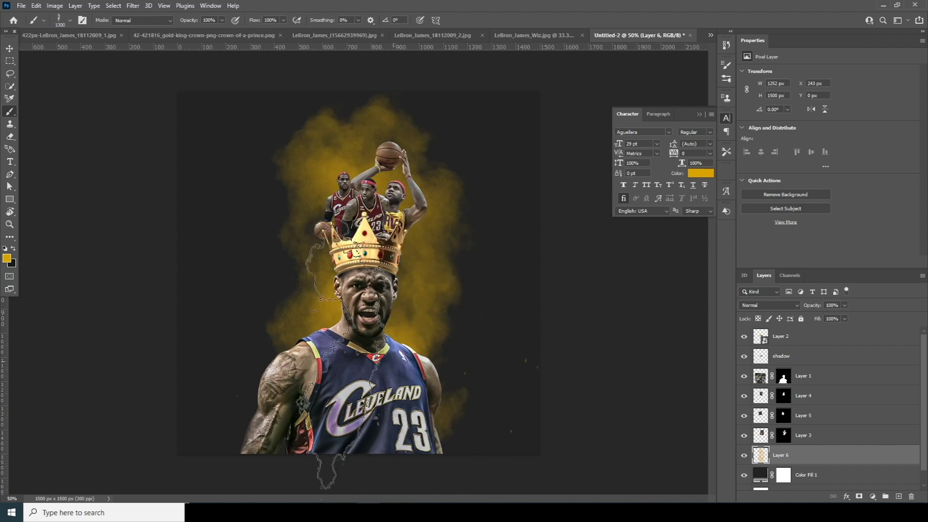
{"action": "left_click", "coordinate": [69, 21]}
{"action": "left_click_drag", "start_coordinate": [42, 50], "coordinate": [39, 46]}
{"action": "key", "text": "bracketleft"}
{"action": "key", "text": "bracketleft"}
{"action": "key", "text": "bracketleft"}
{"action": "left_click", "coordinate": [271, 353]}
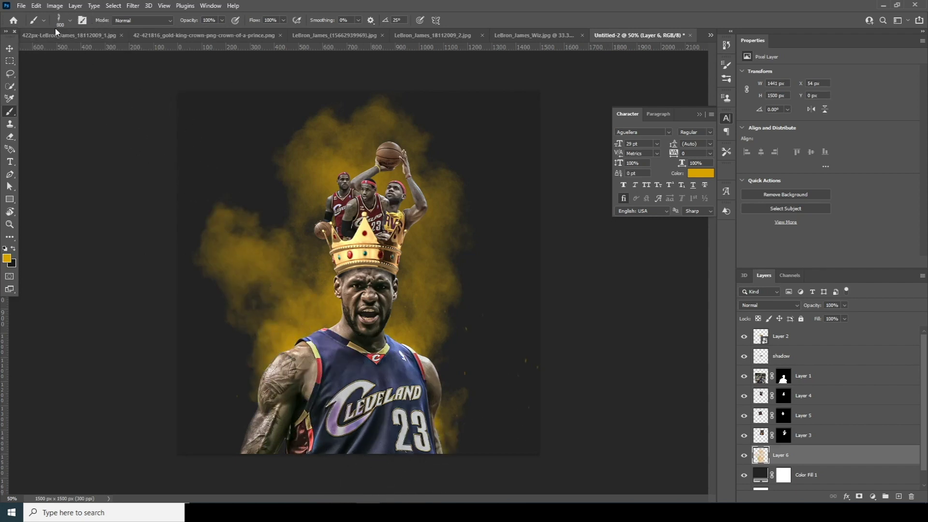
- Set the brush angle to -27° and stamp 1300 px smoke right of the head
{"action": "left_click", "coordinate": [69, 21]}
{"action": "mouse_move", "coordinate": [45, 48]}
{"action": "left_mouse_down"}
{"action": "mouse_move", "coordinate": [44, 73]}
{"action": "mouse_move", "coordinate": [39, 59]}
{"action": "left_mouse_up"}
{"action": "left_click", "coordinate": [418, 452]}
{"action": "key", "text": "bracketright"}
{"action": "key", "text": "bracketright"}
{"action": "key", "text": "bracketright"}
{"action": "key", "text": "bracketright"}
{"action": "key", "text": "bracketright"}
{"action": "left_click", "coordinate": [471, 346]}
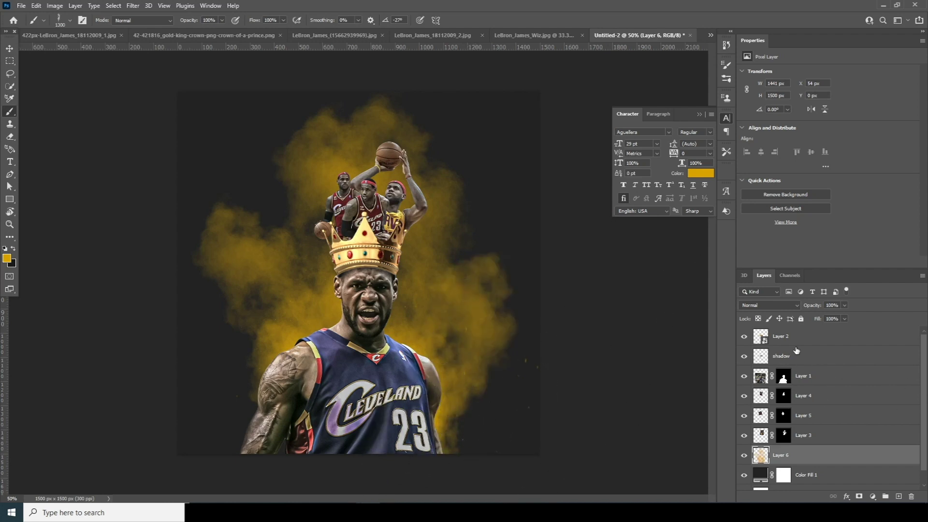
- On a new layer above Layer 2, stamp smoke on the right edge and left of the player
{"action": "left_click", "coordinate": [796, 341]}
{"action": "left_click", "coordinate": [899, 497]}
{"action": "key", "text": "bracketright"}
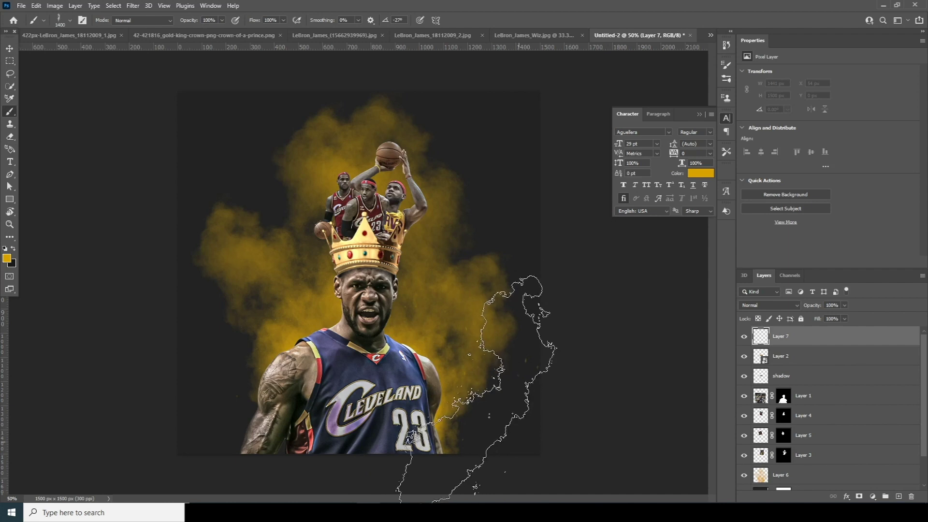
{"action": "left_click", "coordinate": [504, 269]}
{"action": "key", "text": "bracketright"}
{"action": "key", "text": "bracketright"}
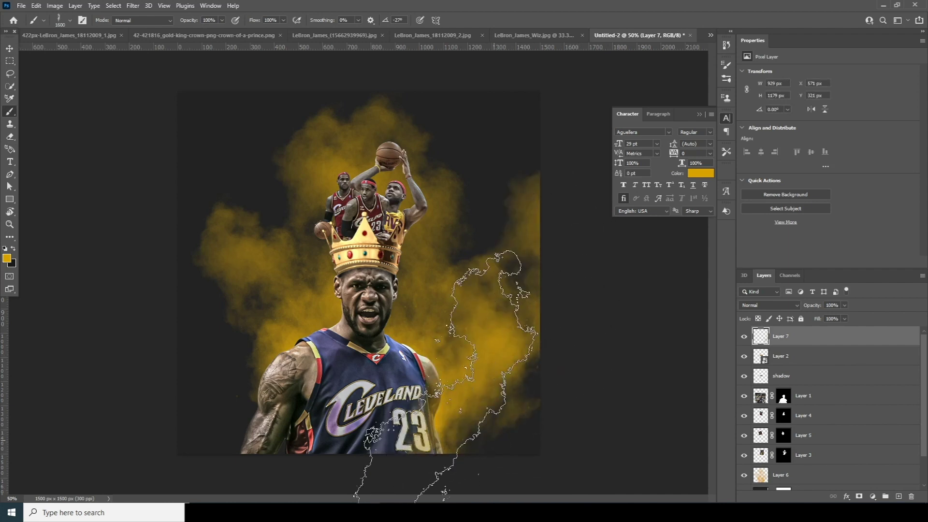
{"action": "left_click", "coordinate": [299, 310]}
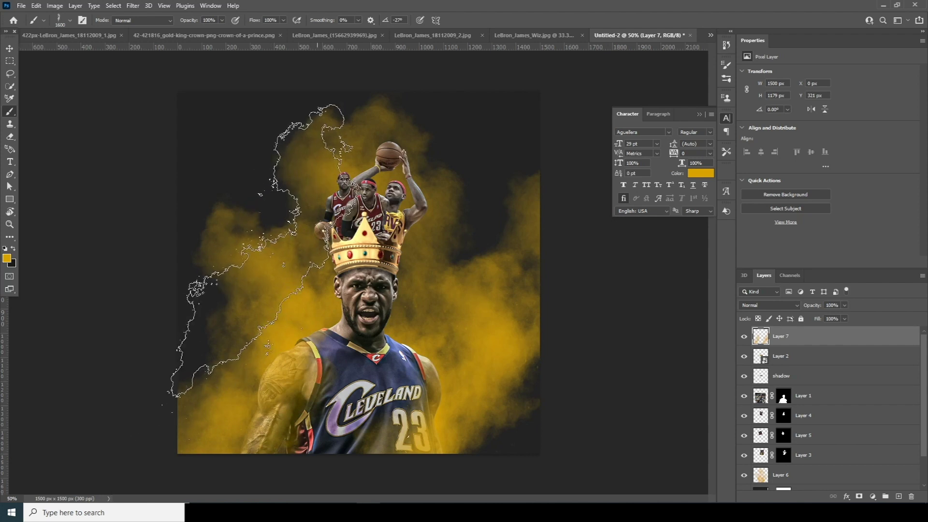
{"action": "left_click", "coordinate": [256, 263]}
{"action": "key", "text": "bracketleft"}
{"action": "key", "text": "bracketleft"}
{"action": "key", "text": "bracketleft"}
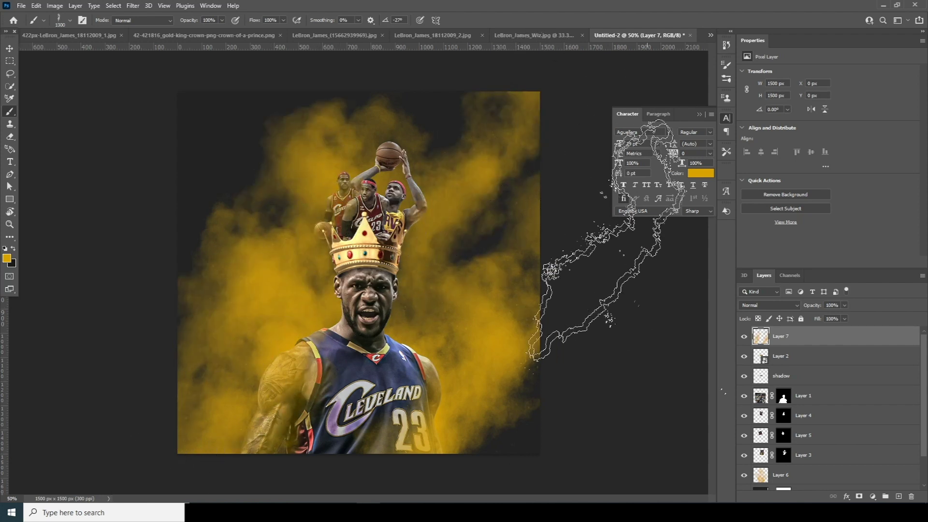
{"action": "left_click", "coordinate": [9, 49]}
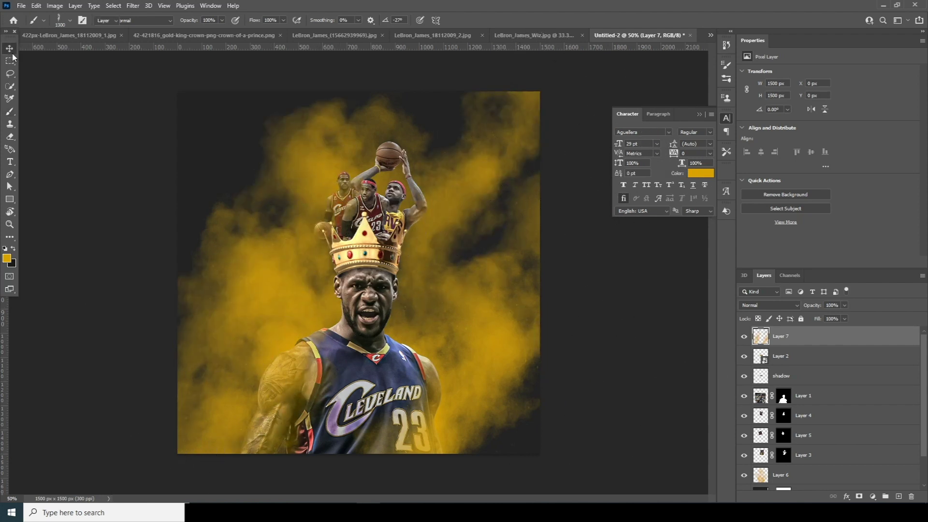
- Scale the layers from shadow down to Layer 3 to about 141% and reposition them
{"action": "left_click", "coordinate": [778, 360]}
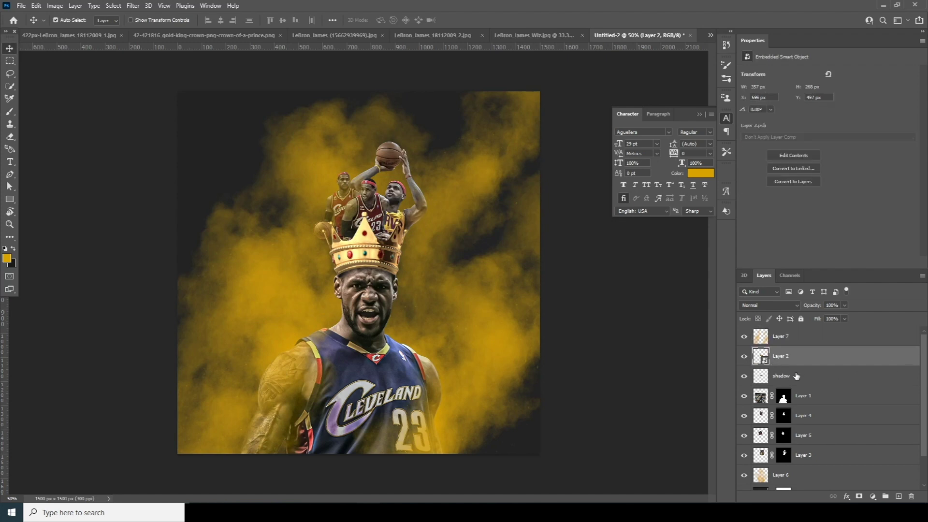
{"action": "scroll", "coordinate": [927, 416], "scroll_direction": "down", "scroll_amount": 2}
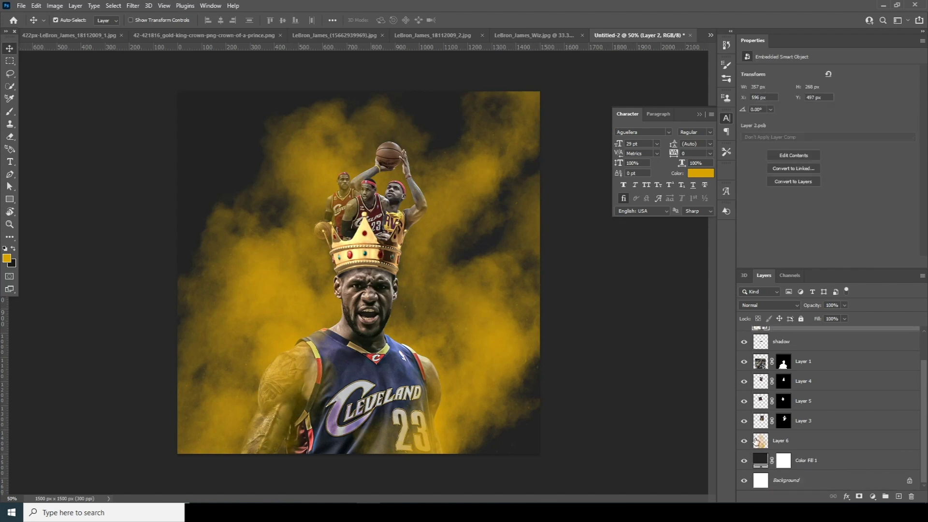
{"action": "left_click", "coordinate": [763, 424], "text": "shift"}
{"action": "key", "text": "ctrl+t"}
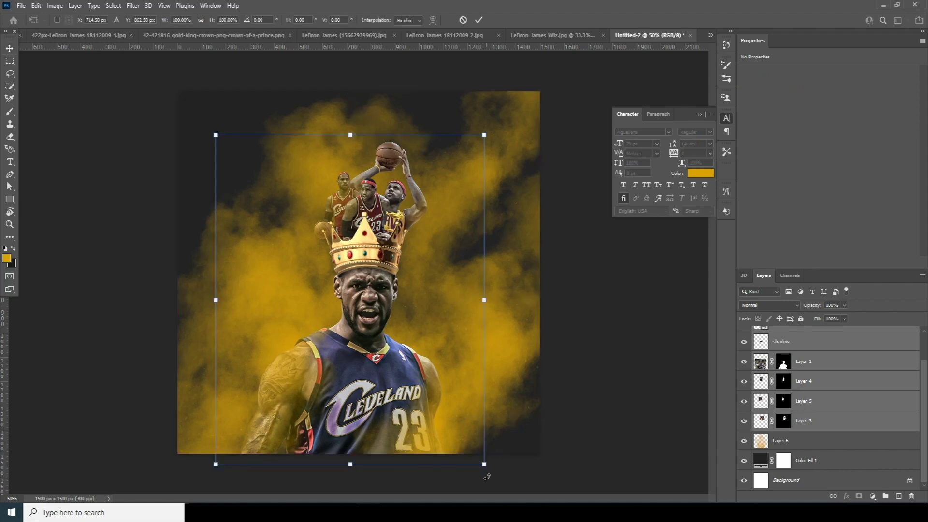
{"action": "left_click_drag", "start_coordinate": [483, 465], "coordinate": [631, 462]}
{"action": "left_click_drag", "start_coordinate": [400, 309], "coordinate": [390, 333]}
{"action": "left_click_drag", "start_coordinate": [540, 79], "coordinate": [530, 91]}
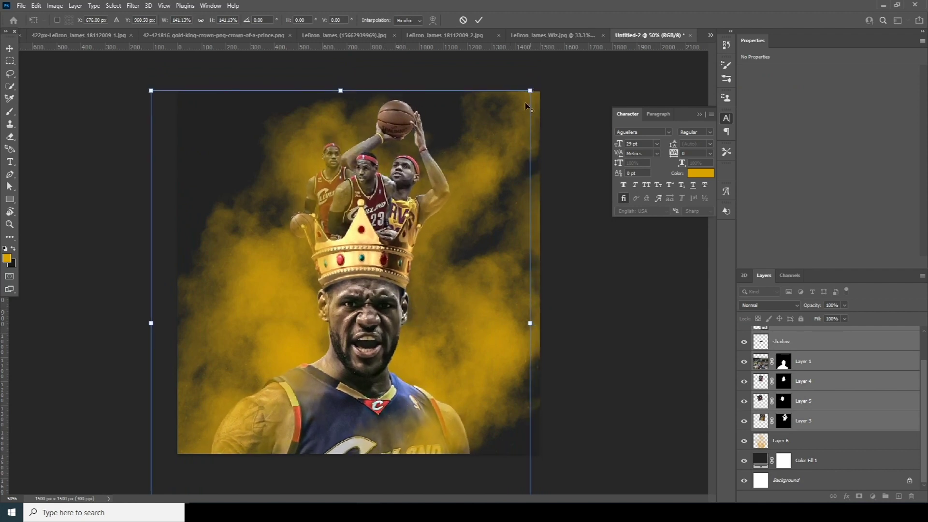
{"action": "left_click_drag", "start_coordinate": [448, 231], "coordinate": [450, 234]}
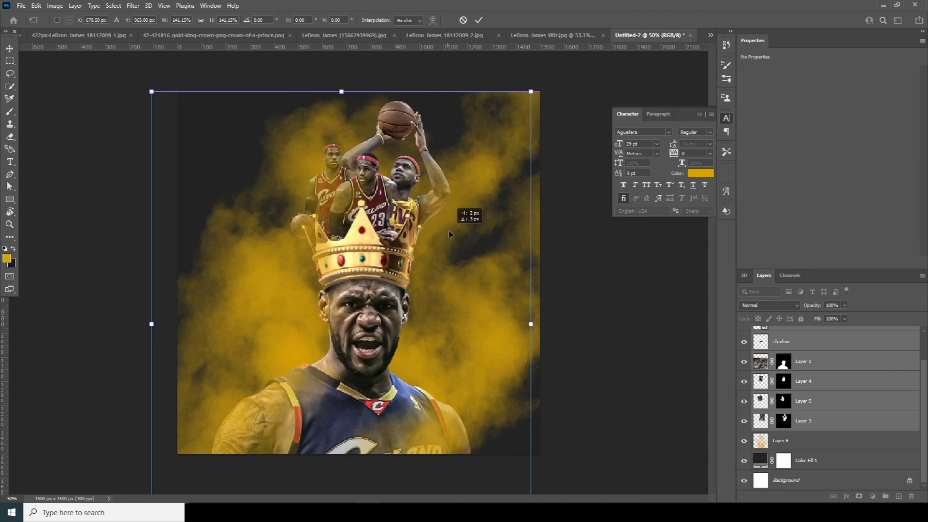
{"action": "left_click_drag", "start_coordinate": [450, 234], "coordinate": [448, 231]}
{"action": "key", "text": "Return"}
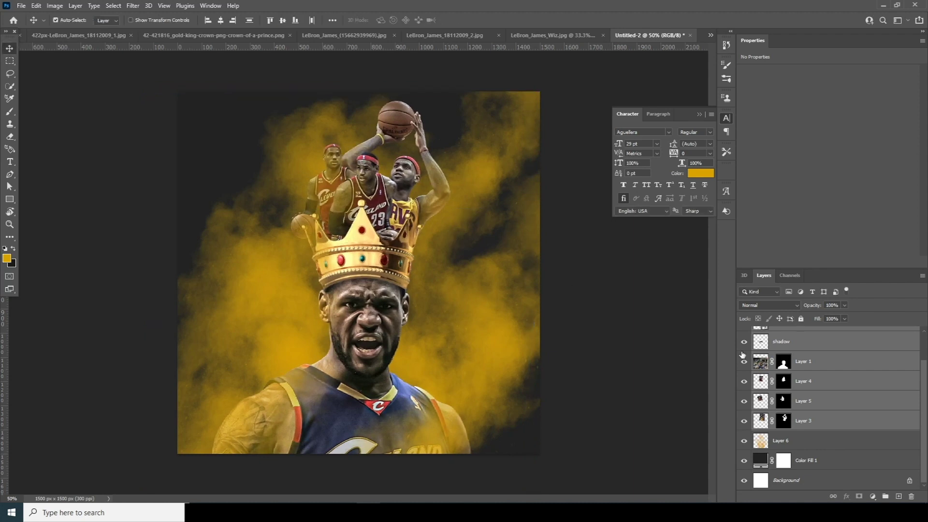
- Add a Color Lookup adjustment layer above Layer 7
{"action": "scroll", "coordinate": [882, 340], "scroll_direction": "up", "scroll_amount": 3}
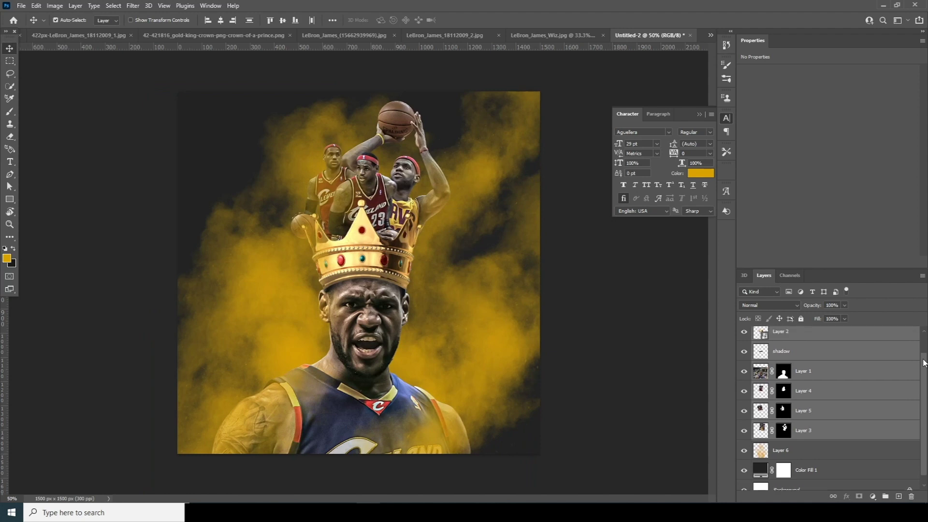
{"action": "left_click", "coordinate": [789, 342]}
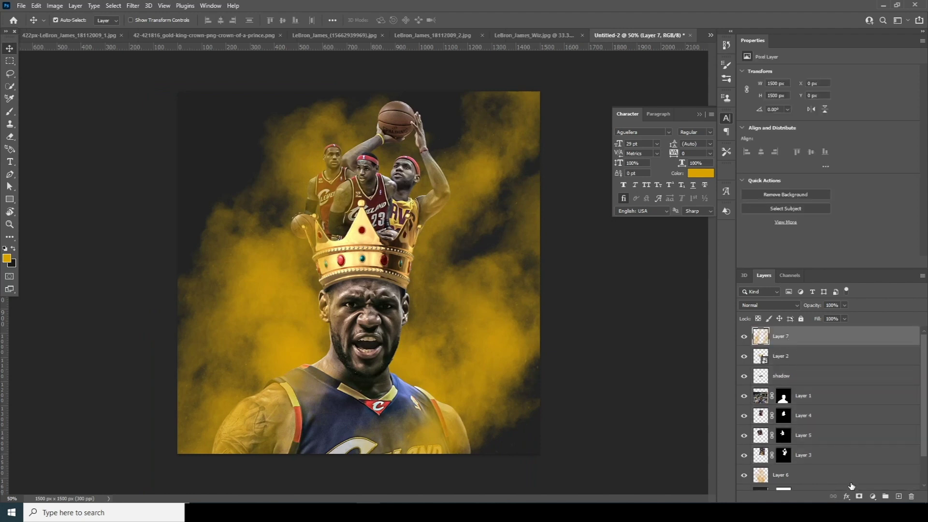
{"action": "left_click", "coordinate": [872, 496]}
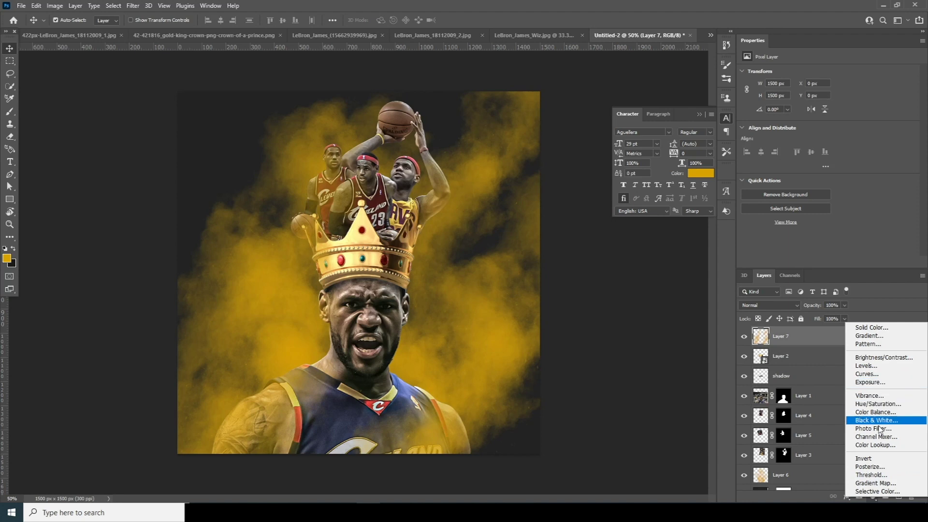
{"action": "left_click", "coordinate": [875, 445]}
- Load the WINDYTEAL.cube 3D LUT into the Color Lookup 1 adjustment
{"action": "left_click", "coordinate": [786, 76]}
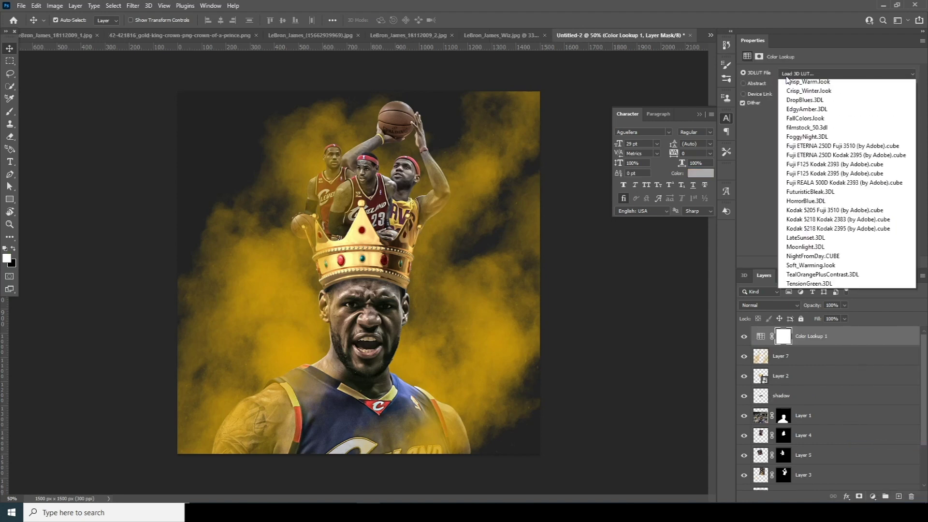
{"action": "left_click", "coordinate": [795, 86]}
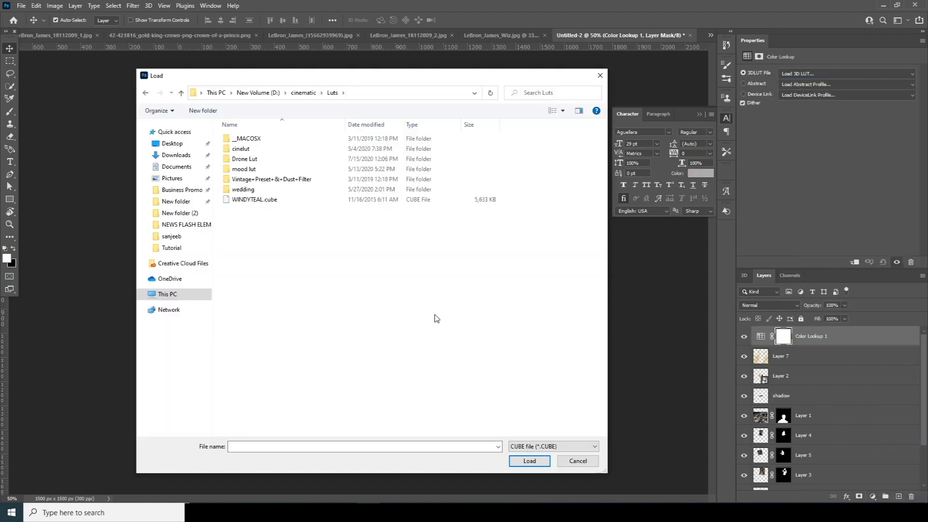
{"action": "left_click", "coordinate": [252, 200]}
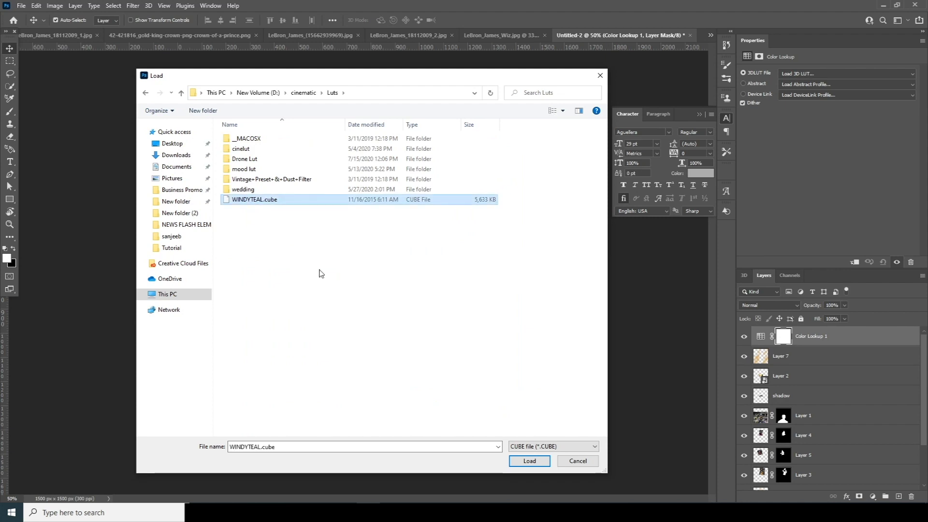
{"action": "left_click", "coordinate": [530, 461]}
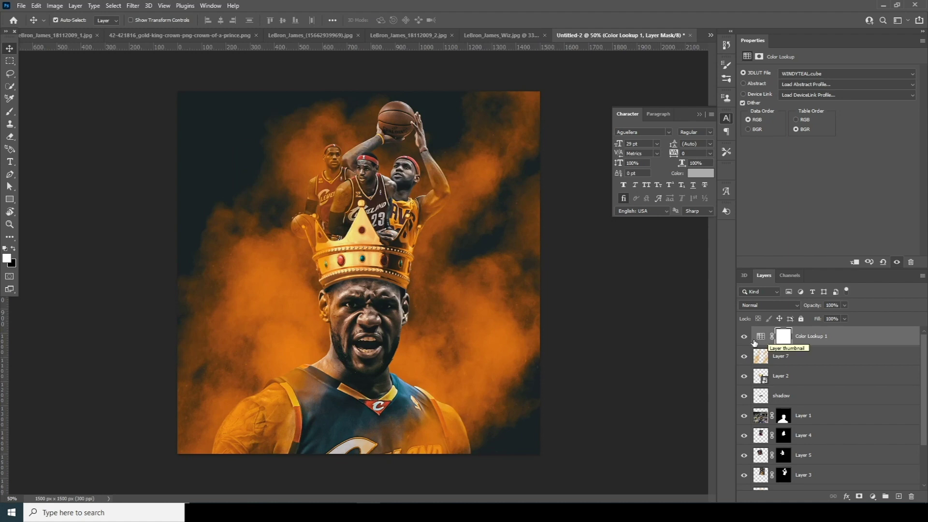
{"action": "left_click", "coordinate": [755, 341]}
{"action": "left_click", "coordinate": [873, 497]}
- Add Color Balance with midtones Red +55, Green -1, Yellow -13, then stamp visible layers
{"action": "left_click", "coordinate": [875, 414]}
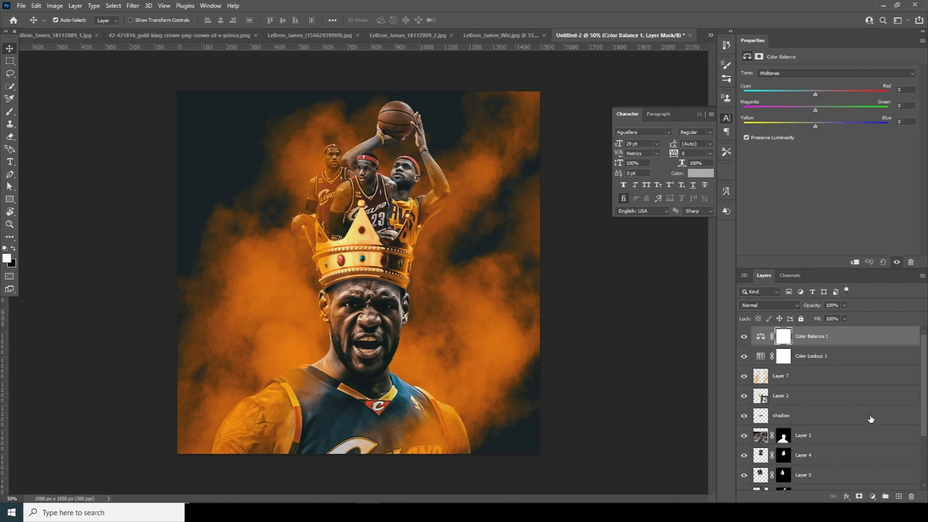
{"action": "left_click", "coordinate": [852, 95]}
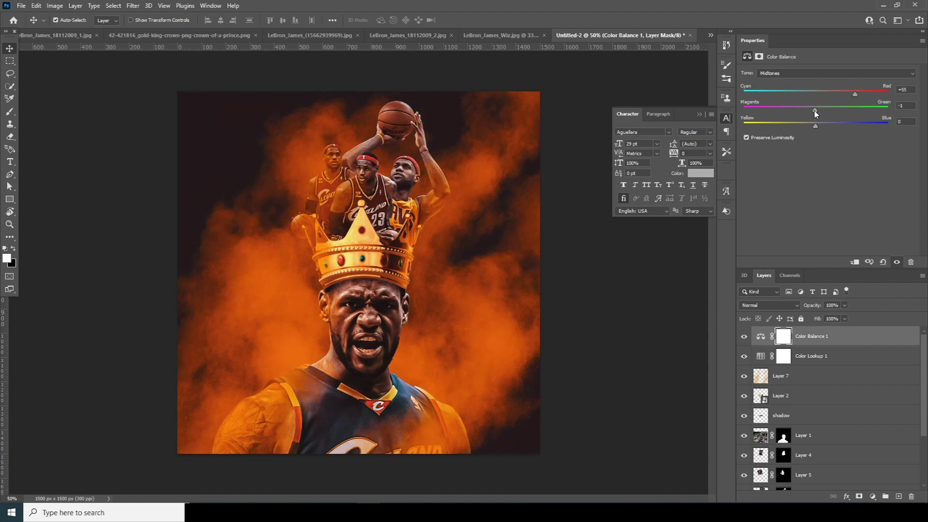
{"action": "left_click_drag", "start_coordinate": [809, 113], "coordinate": [816, 113]}
{"action": "left_click_drag", "start_coordinate": [805, 126], "coordinate": [807, 128]}
{"action": "left_click", "coordinate": [762, 338]}
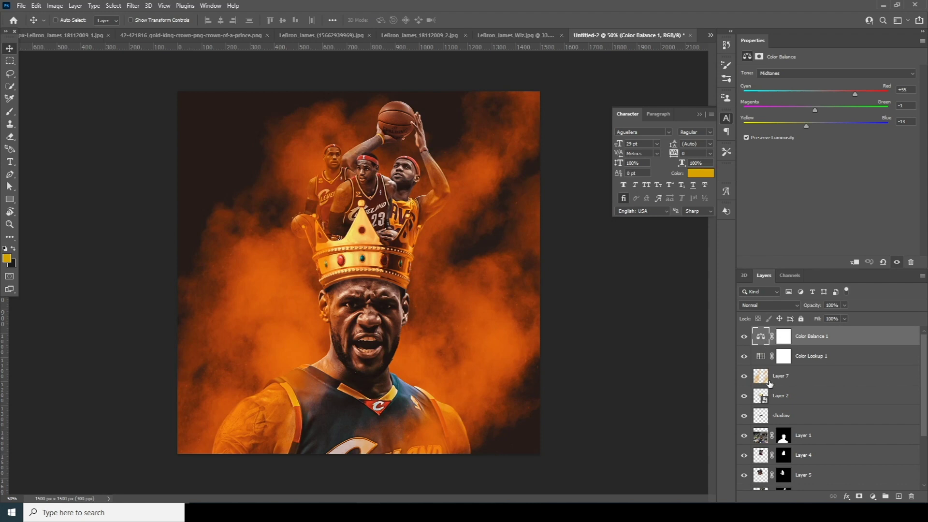
{"action": "key", "text": "ctrl+shift+alt+e"}
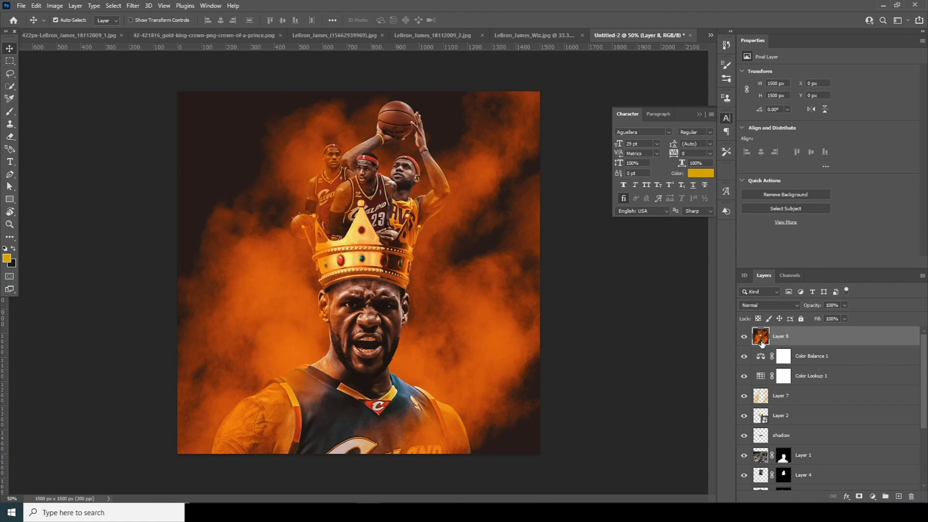
- Launch Neural Filters from the Filter menu on Layer 8
{"action": "left_click", "coordinate": [128, 6]}
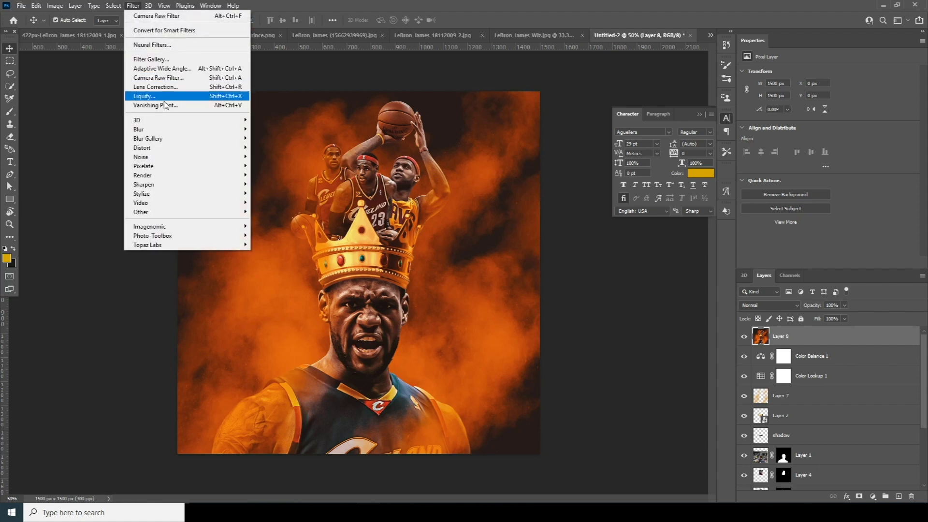
{"action": "left_click", "coordinate": [155, 44]}
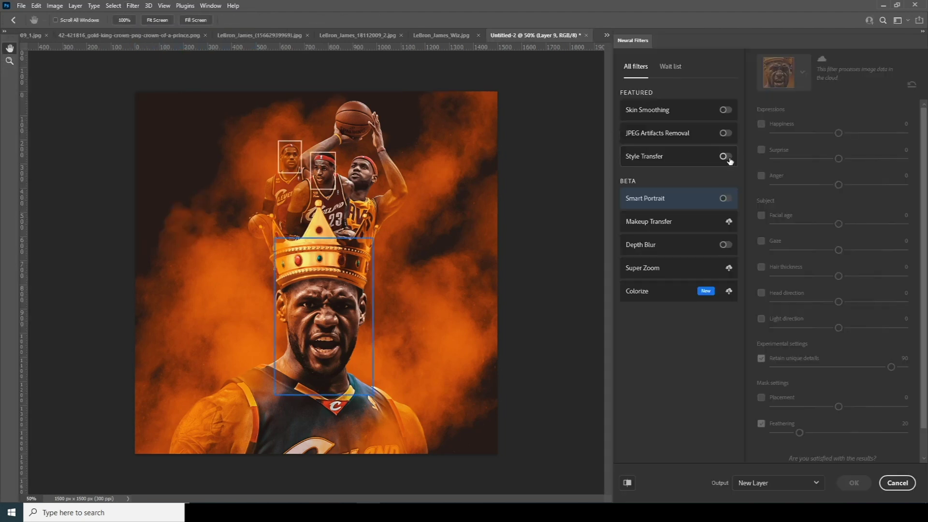
- Apply the Tattoo Style Transfer with Preserve color and Focus subject, output as a new layer
{"action": "left_click", "coordinate": [725, 156]}
{"action": "left_click", "coordinate": [841, 241]}
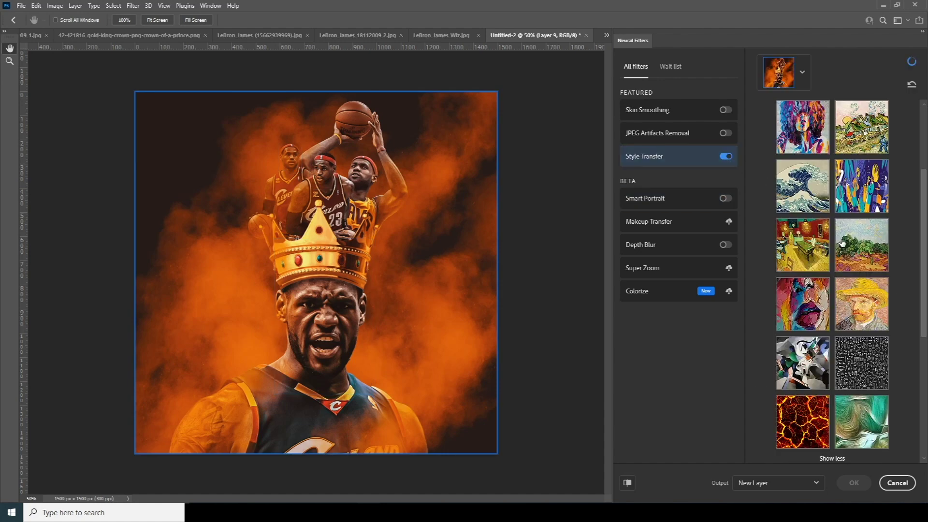
{"action": "left_click_drag", "start_coordinate": [923, 194], "coordinate": [917, 122]}
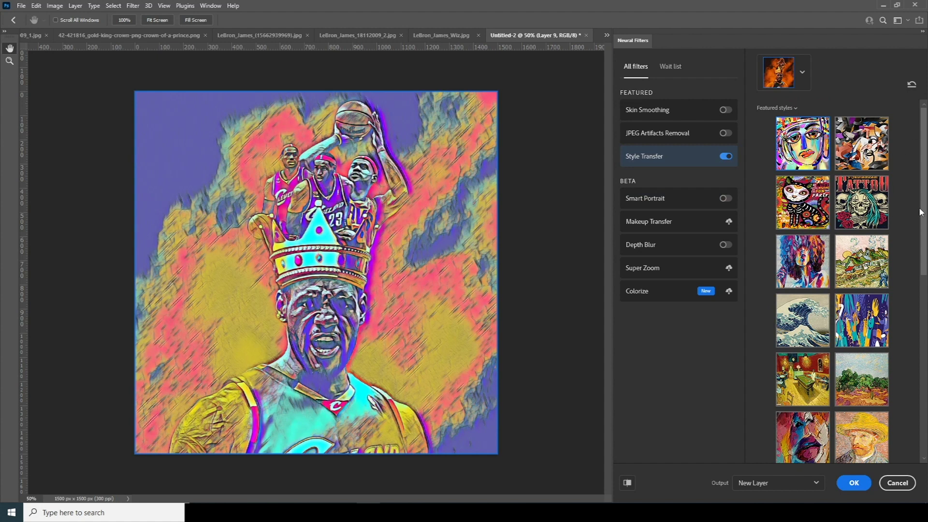
{"action": "scroll", "coordinate": [920, 213], "scroll_direction": "down", "scroll_amount": 10}
{"action": "scroll", "coordinate": [916, 194], "scroll_direction": "up", "scroll_amount": 10}
{"action": "left_click", "coordinate": [862, 213]}
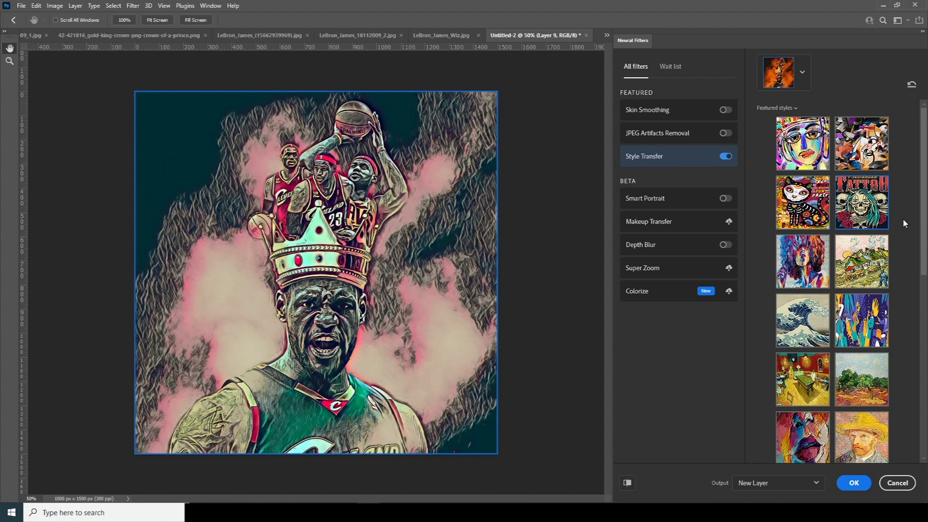
{"action": "scroll", "coordinate": [905, 224], "scroll_direction": "down", "scroll_amount": 4}
{"action": "left_click_drag", "start_coordinate": [925, 273], "coordinate": [924, 420]}
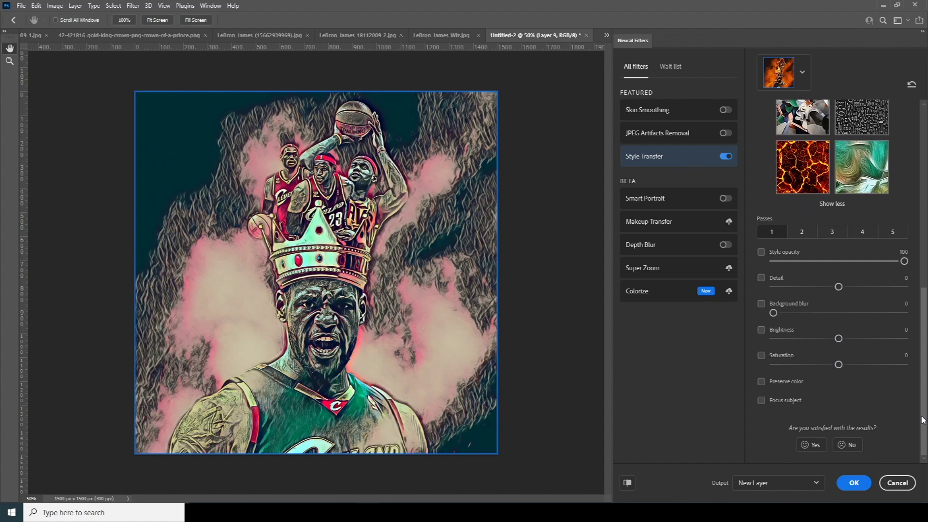
{"action": "left_click", "coordinate": [762, 401]}
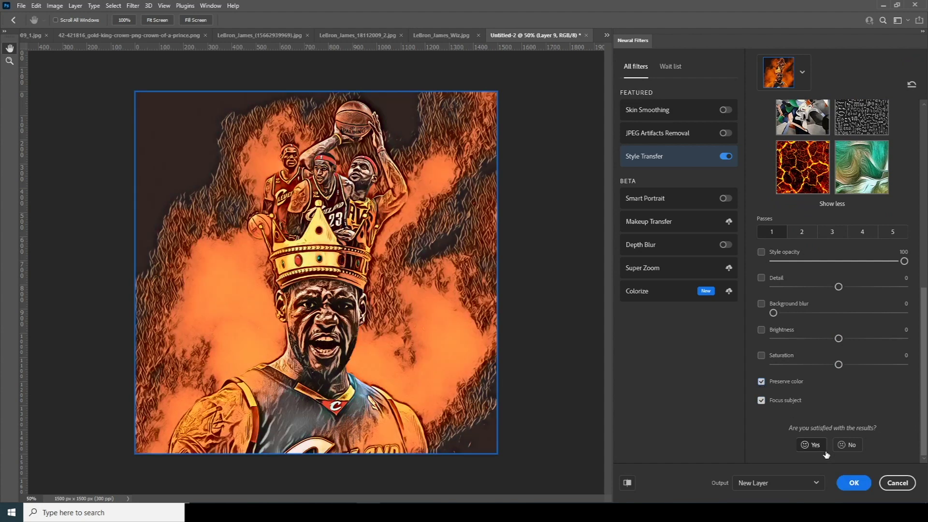
{"action": "left_click", "coordinate": [853, 483]}
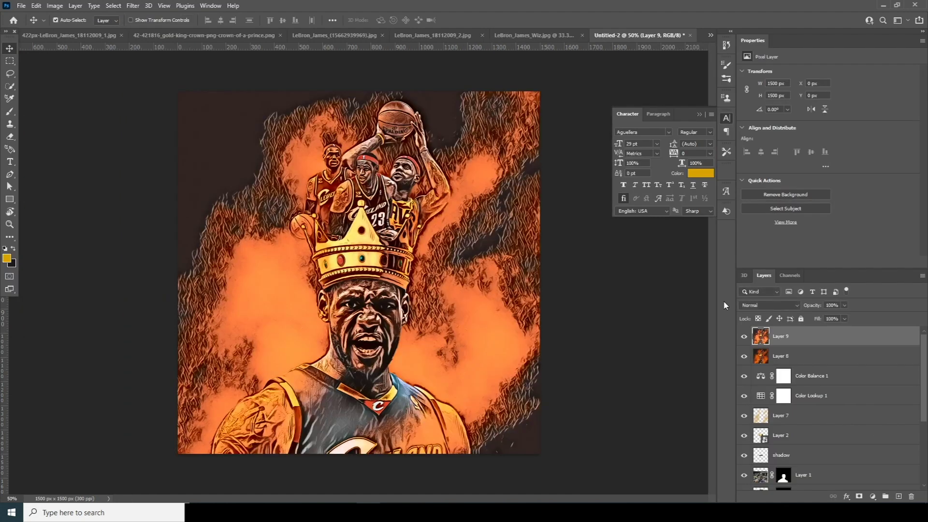
- Set Layer 9's blend mode to Soft Light and add a layer mask
{"action": "left_click", "coordinate": [762, 304]}
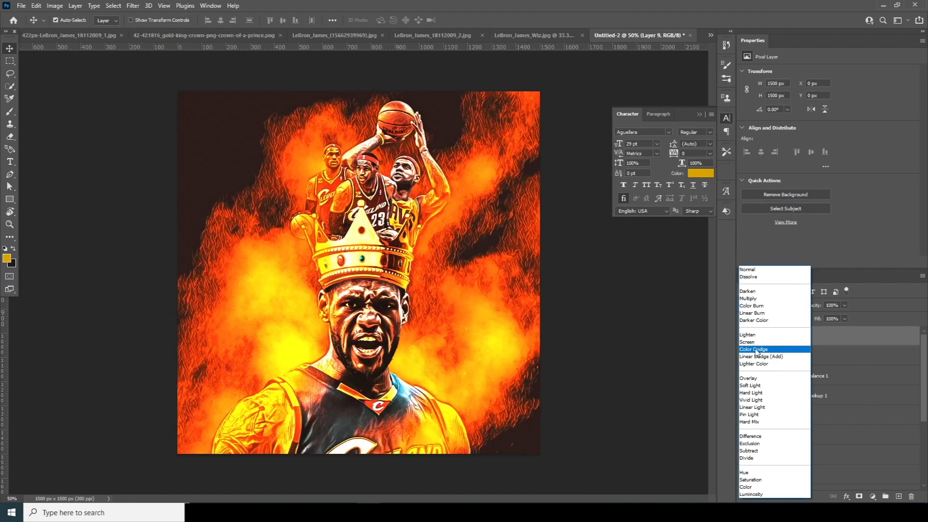
{"action": "left_click", "coordinate": [749, 385]}
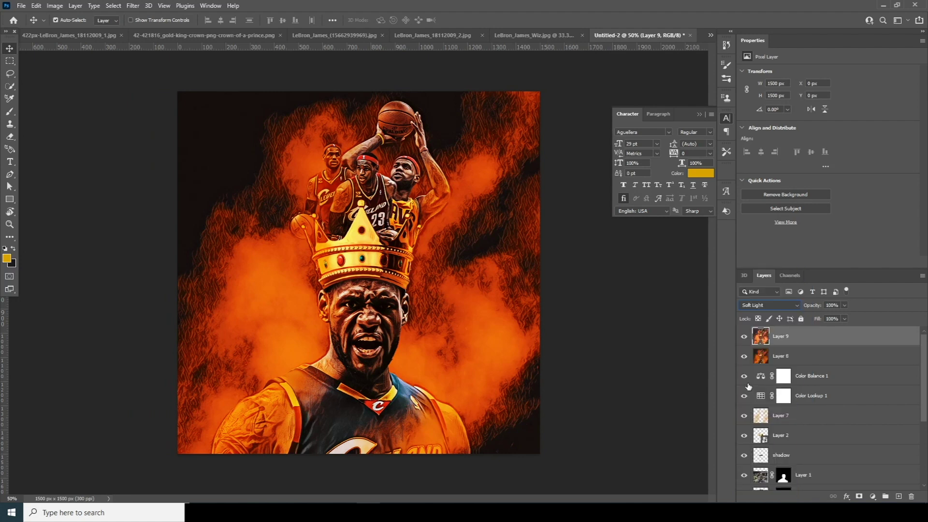
{"action": "left_click", "coordinate": [859, 497]}
- Paint black on the mask with a Soft Round brush over the left and right sides
{"action": "key", "text": "b"}
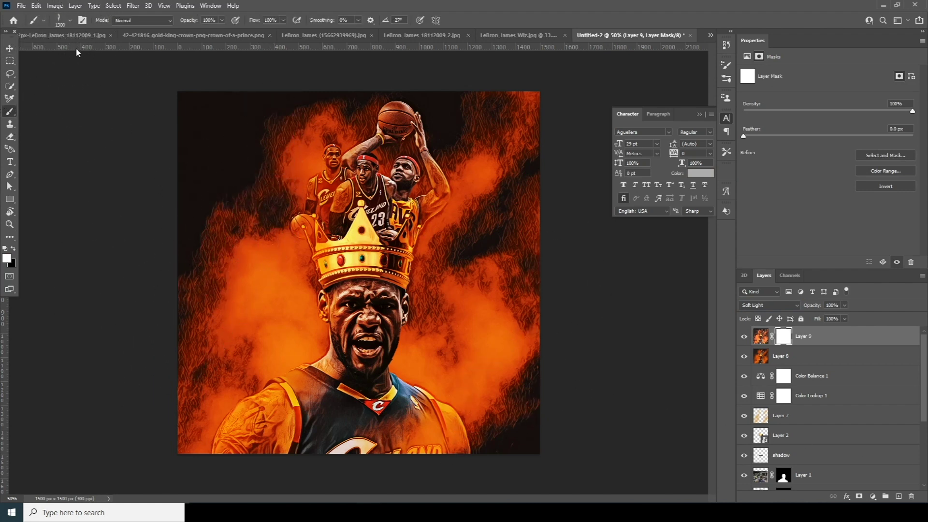
{"action": "left_click", "coordinate": [70, 20]}
{"action": "double_click", "coordinate": [105, 148]}
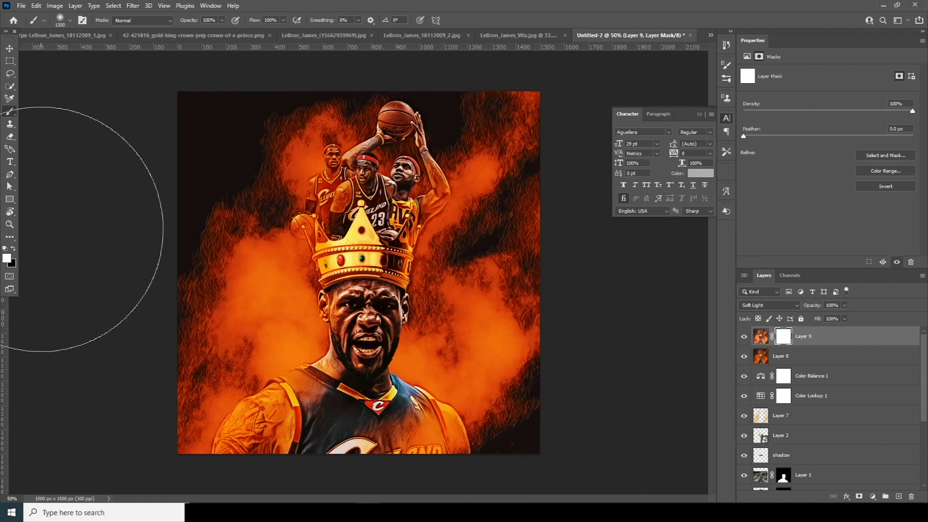
{"action": "left_click", "coordinate": [13, 248]}
{"action": "mouse_move", "coordinate": [81, 247]}
{"action": "left_mouse_down"}
{"action": "mouse_move", "coordinate": [222, 118]}
{"action": "mouse_move", "coordinate": [149, 261]}
{"action": "mouse_move", "coordinate": [164, 217]}
{"action": "mouse_move", "coordinate": [123, 390]}
{"action": "mouse_move", "coordinate": [111, 406]}
{"action": "left_mouse_up"}
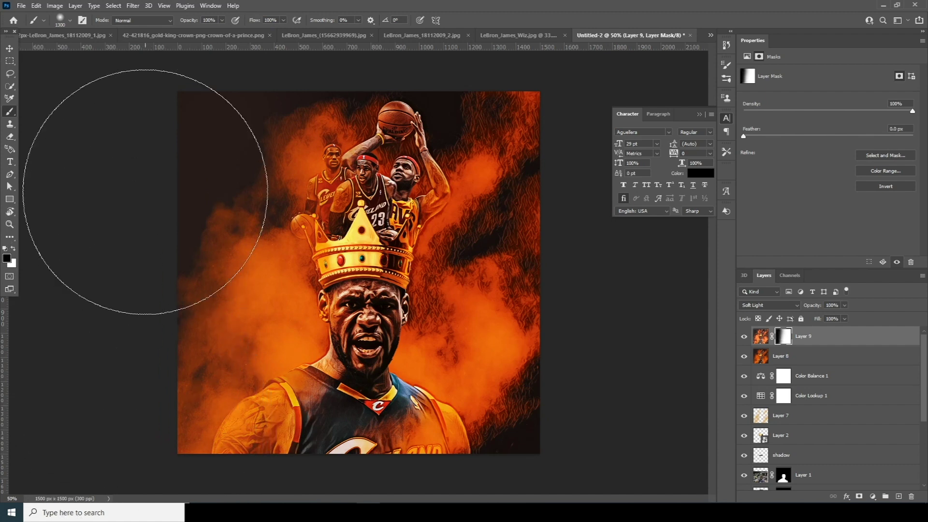
{"action": "mouse_move", "coordinate": [543, 104]}
{"action": "left_mouse_down"}
{"action": "mouse_move", "coordinate": [552, 294]}
{"action": "mouse_move", "coordinate": [527, 327]}
{"action": "mouse_move", "coordinate": [579, 370]}
{"action": "mouse_move", "coordinate": [586, 391]}
{"action": "mouse_move", "coordinate": [565, 348]}
{"action": "left_mouse_up"}
{"action": "key", "text": "bracketleft"}
{"action": "key", "text": "bracketleft"}
{"action": "key", "text": "bracketleft"}
{"action": "key", "text": "bracketleft"}
{"action": "key", "text": "bracketleft"}
{"action": "key", "text": "bracketleft"}
{"action": "key", "text": "bracketleft"}
{"action": "key", "text": "bracketleft"}
{"action": "key", "text": "bracketleft"}
{"action": "key", "text": "bracketleft"}
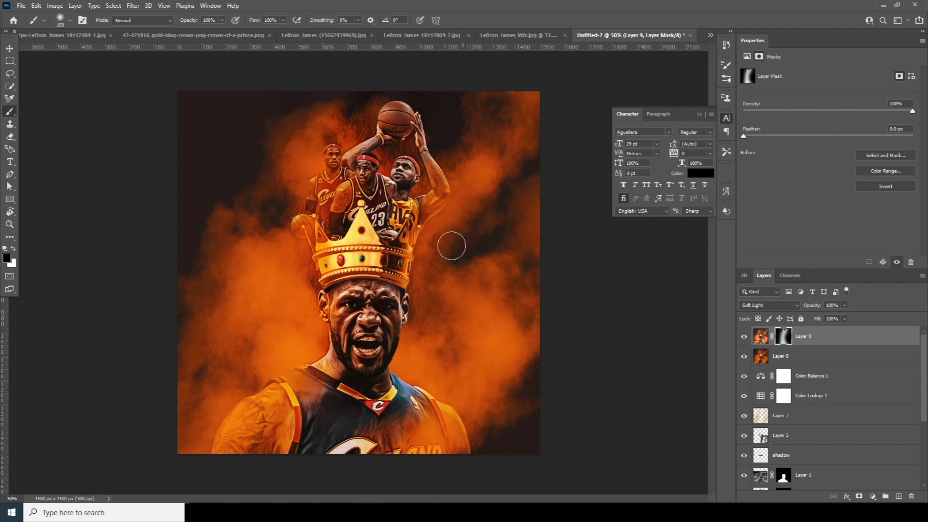
- Use Hue/Saturation on Layer 9's pixels to drop Saturation to about -91
{"action": "left_click", "coordinate": [760, 343]}
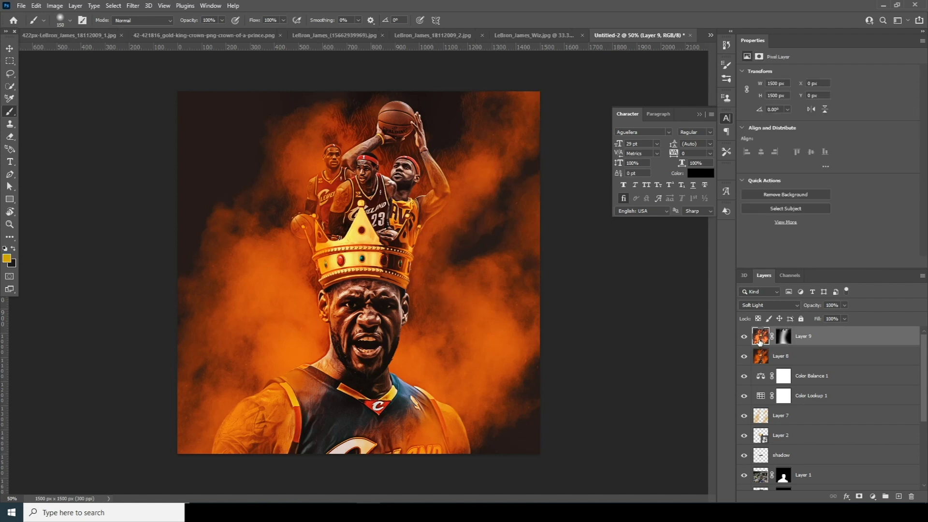
{"action": "key", "text": "ctrl+u"}
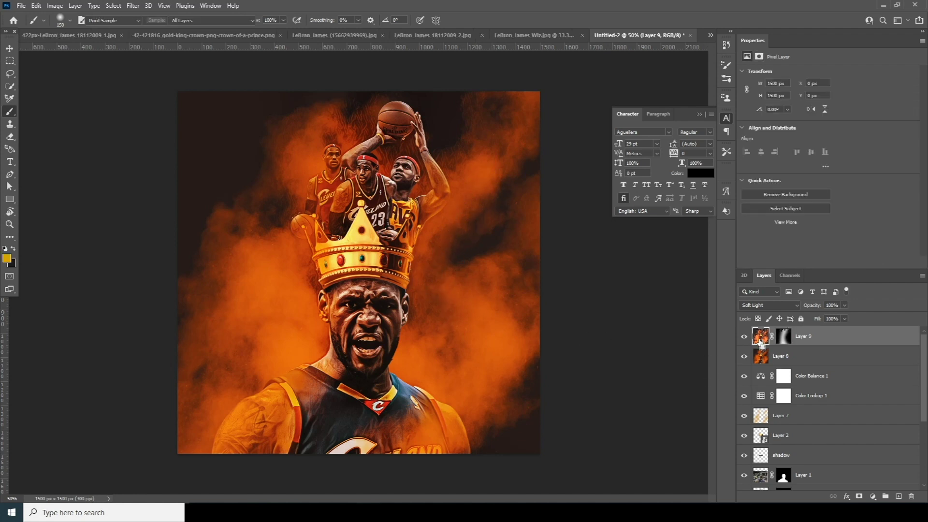
{"action": "left_click", "coordinate": [544, 195]}
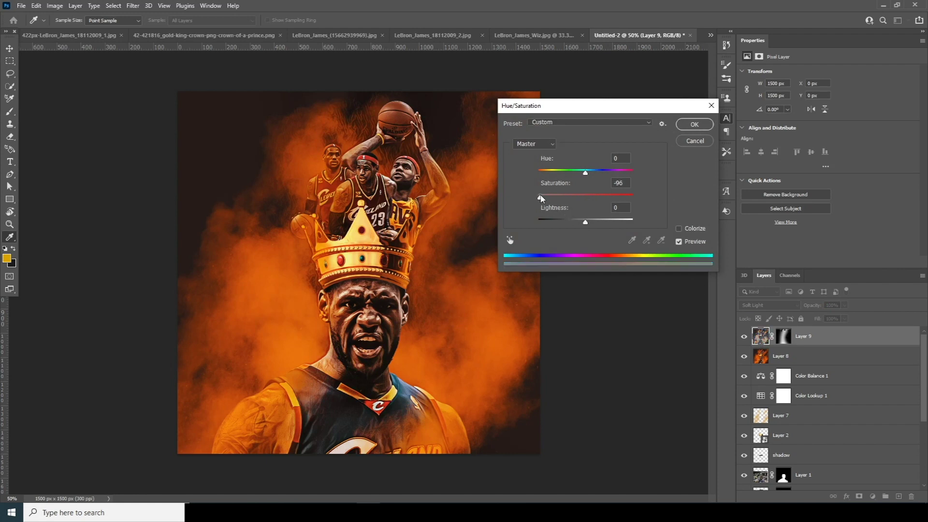
{"action": "left_click", "coordinate": [695, 125]}
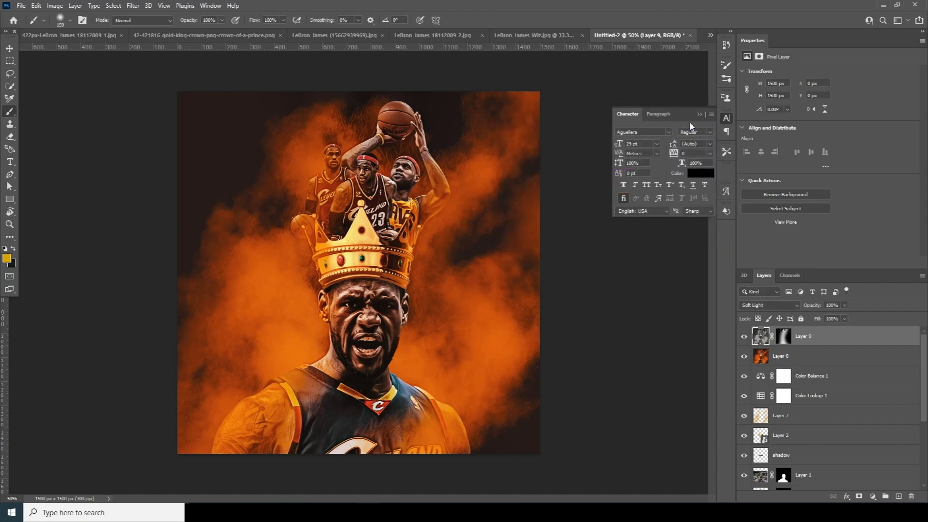
- Add white 'lebron' text on the lower poster and enlarge it
{"action": "left_click", "coordinate": [10, 162]}
{"action": "left_click", "coordinate": [235, 339]}
{"action": "type", "text": "lebron"}
{"action": "left_click", "coordinate": [701, 173]}
{"action": "left_click", "coordinate": [534, 236]}
{"action": "left_click", "coordinate": [758, 234]}
{"action": "key", "text": "ctrl+t"}
{"action": "left_click_drag", "start_coordinate": [265, 317], "coordinate": [361, 325]}
{"action": "key", "text": "Return"}
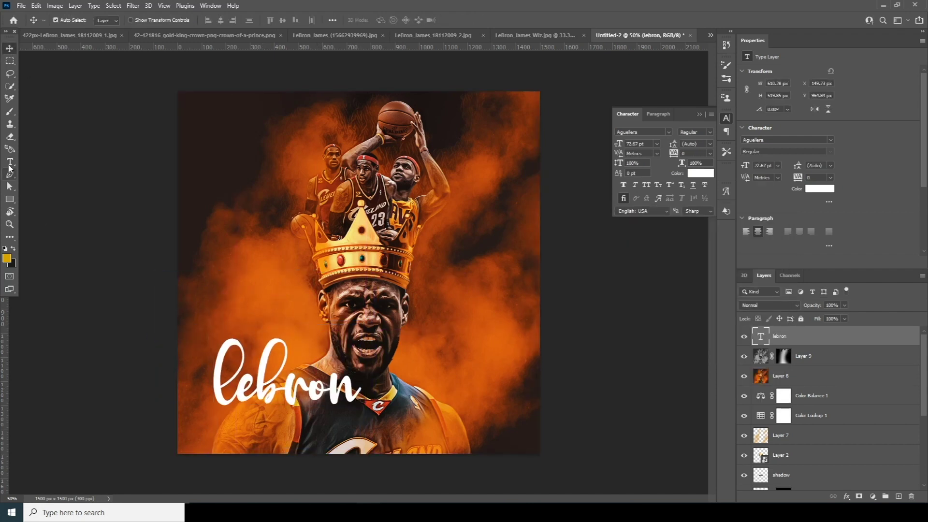
- Add 'KING' in Khand Bold and place it just above the lebron title
{"action": "left_click", "coordinate": [437, 283]}
{"action": "type", "text": "KING"}
{"action": "key", "text": "ctrl+a"}
{"action": "left_click", "coordinate": [643, 132]}
{"action": "type", "text": "kha"}
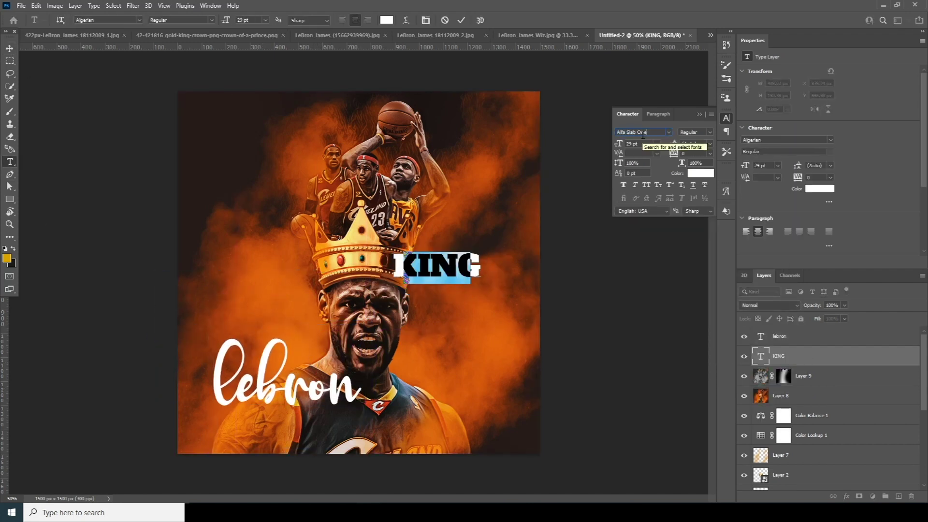
{"action": "left_click", "coordinate": [655, 189]}
{"action": "key", "text": "ctrl+Return"}
{"action": "key", "text": "v"}
{"action": "left_click_drag", "start_coordinate": [437, 272], "coordinate": [312, 362]}
- Add a 3 pt Regular lorem ipsum paragraph along the poster bottom, one layer lower
{"action": "key", "text": "t"}
{"action": "left_click_drag", "start_coordinate": [225, 103], "coordinate": [532, 116]}
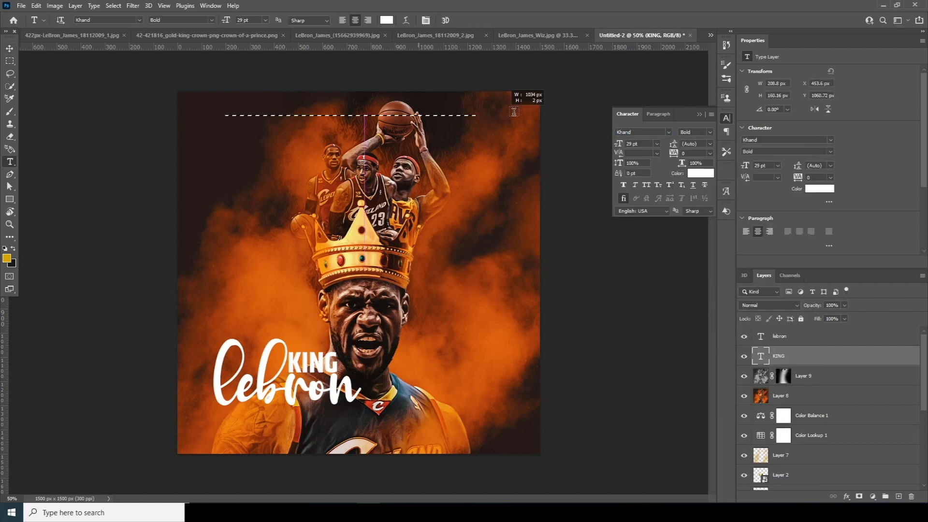
{"action": "left_click", "coordinate": [656, 144]}
{"action": "left_click", "coordinate": [635, 154]}
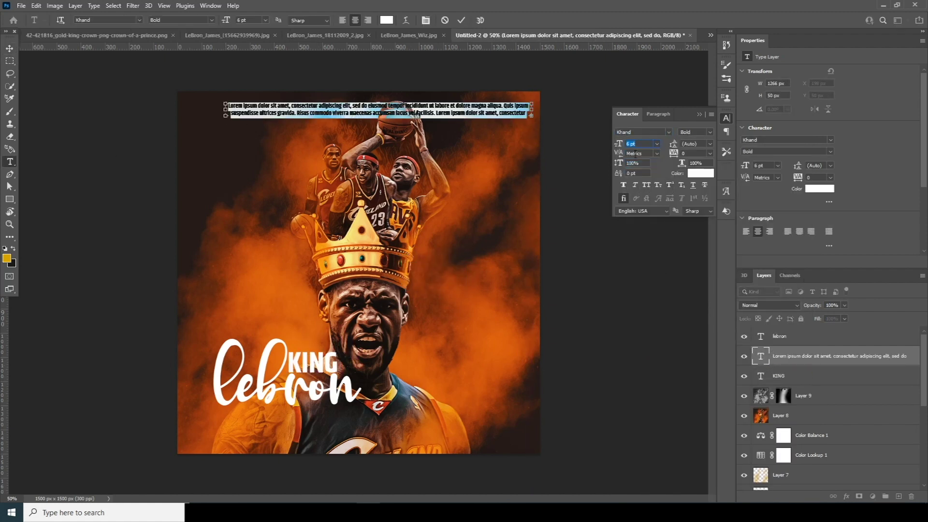
{"action": "type", "text": "3"}
{"action": "left_click", "coordinate": [695, 132]}
{"action": "left_click", "coordinate": [692, 145]}
{"action": "key", "text": "ctrl+Return"}
{"action": "key", "text": "v"}
{"action": "left_click_drag", "start_coordinate": [389, 112], "coordinate": [390, 441]}
{"action": "key", "text": "ctrl+bracketleft"}
- Shift the lebron and KING titles together slightly right and down
{"action": "left_click", "coordinate": [290, 382]}
{"action": "left_click", "coordinate": [314, 363], "text": "shift"}
{"action": "left_click_drag", "start_coordinate": [314, 362], "coordinate": [377, 385]}
{"action": "key", "text": "ctrl+t"}
{"action": "key", "text": "Return"}
- Type 'WINDY STUDIO' over 'PHOTOHOP TUTORIAL', making the second line 11 pt with wider tracking
{"action": "key", "text": "t"}
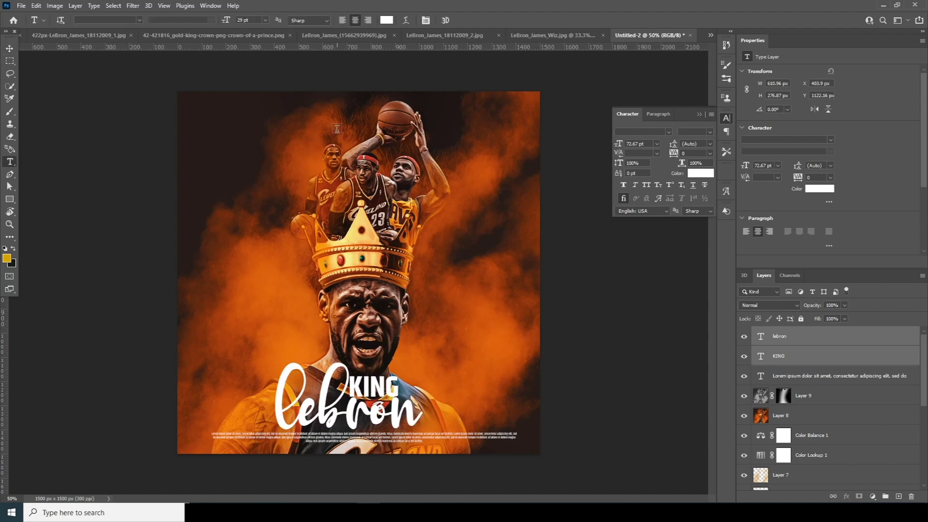
{"action": "left_click", "coordinate": [345, 121]}
{"action": "type", "text": "WINDY STUDIO"}
{"action": "key", "text": "Return"}
{"action": "type", "text": "PHOTOHOP TUTORIAL"}
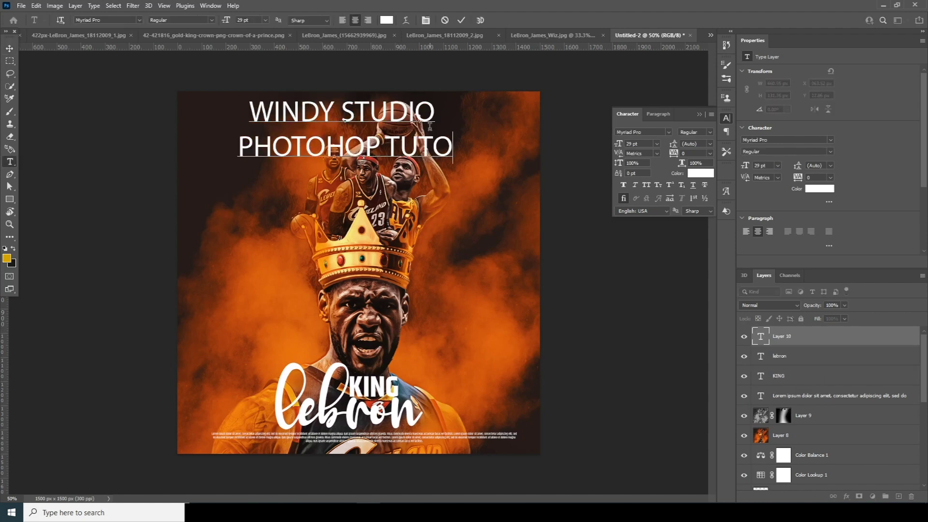
{"action": "key", "text": "shift+Left"}
{"action": "key", "text": "shift+Home"}
{"action": "key", "text": "ctrl+shift+comma"}
{"action": "key", "text": "ctrl+shift+comma"}
{"action": "key", "text": "ctrl+shift+comma"}
{"action": "key", "text": "ctrl+shift+comma"}
{"action": "key", "text": "ctrl+shift+comma"}
{"action": "key", "text": "ctrl+shift+comma"}
{"action": "key", "text": "ctrl+shift+comma"}
{"action": "key", "text": "ctrl+shift+comma"}
{"action": "key", "text": "ctrl+shift+comma"}
{"action": "key", "text": "alt+Right"}
{"action": "key", "text": "alt+Right"}
{"action": "key", "text": "alt+Right"}
{"action": "type", "text": "0"}
{"action": "key", "text": "Return"}
- Set the WINDY STUDIO line to 14 pt with 0 letter spacing
{"action": "key", "text": "Up"}
{"action": "key", "text": "shift+End"}
{"action": "left_click", "coordinate": [711, 153]}
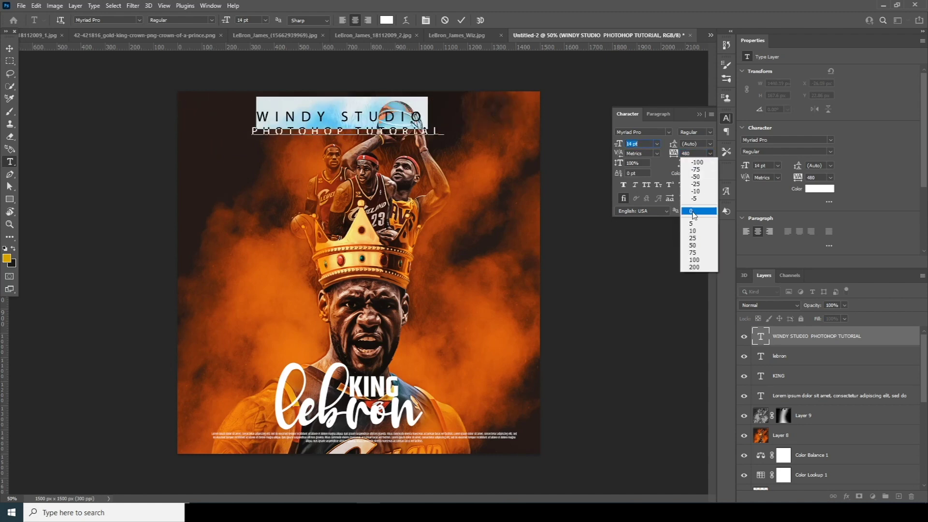
{"action": "left_click", "coordinate": [696, 160]}
{"action": "left_click", "coordinate": [695, 132]}
{"action": "left_click", "coordinate": [695, 180]}
{"action": "key", "text": "ctrl+Return"}
- Shrink the header and centre it across the top of the poster
{"action": "key", "text": "ctrl+t"}
{"action": "left_click_drag", "start_coordinate": [246, 94], "coordinate": [378, 114]}
{"action": "key", "text": "Return"}
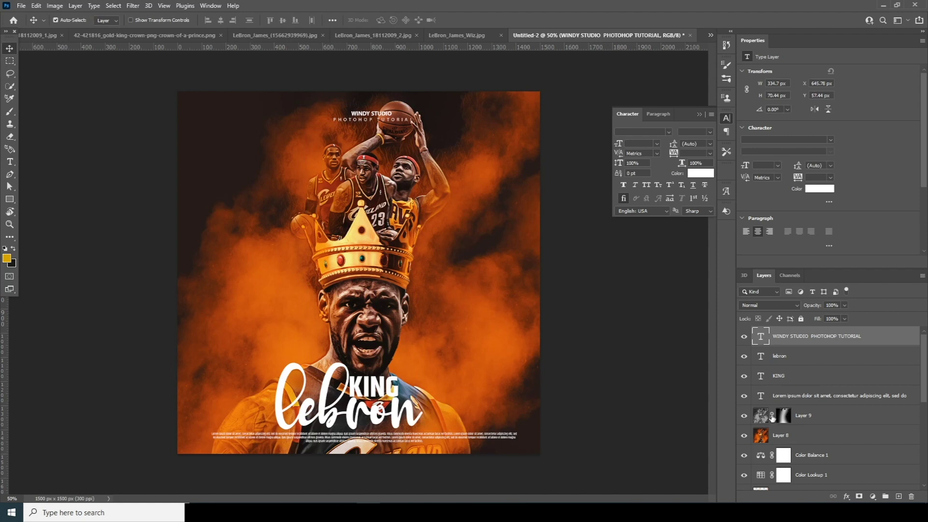
{"action": "left_click", "coordinate": [761, 438]}
{"action": "left_click", "coordinate": [763, 344]}
{"action": "left_click", "coordinate": [873, 498]}
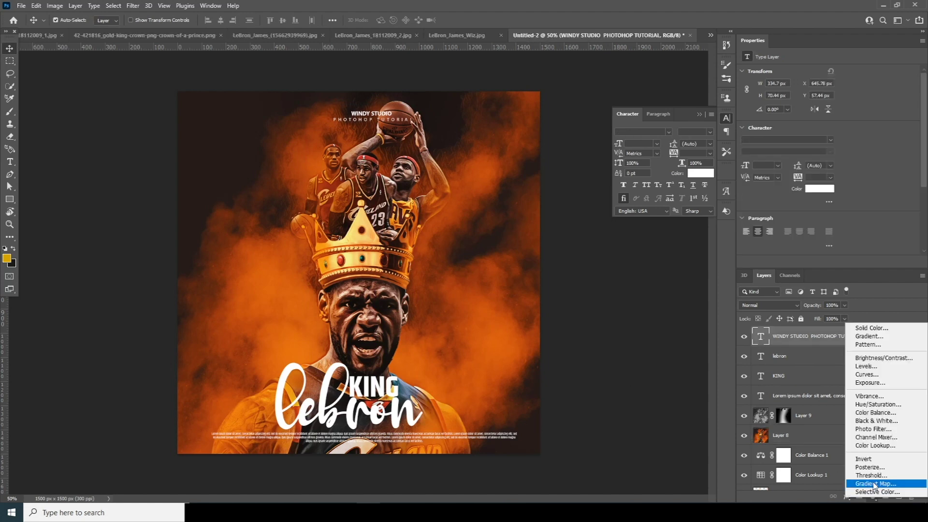
- Add a Curves layer lifting the black point, lowering midtones and whites, and tweaking a highlight point
{"action": "left_click", "coordinate": [869, 375]}
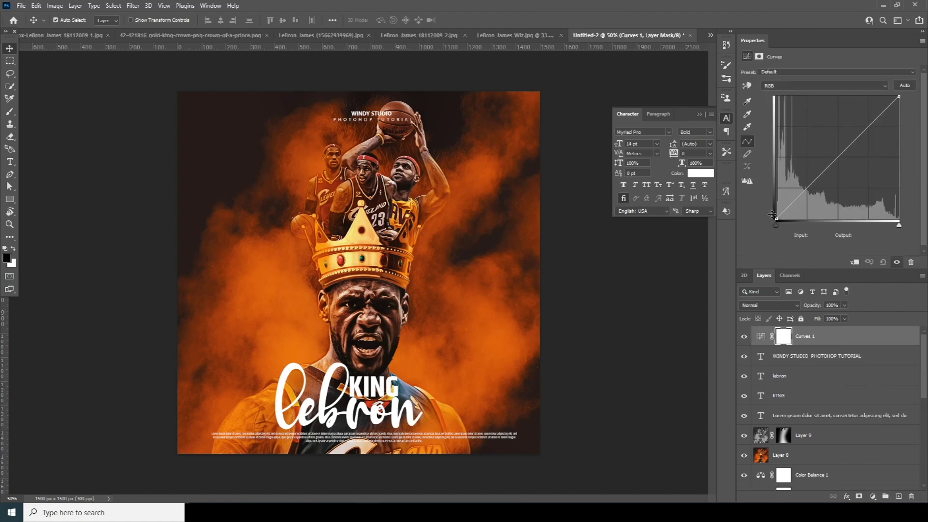
{"action": "left_click", "coordinate": [839, 157]}
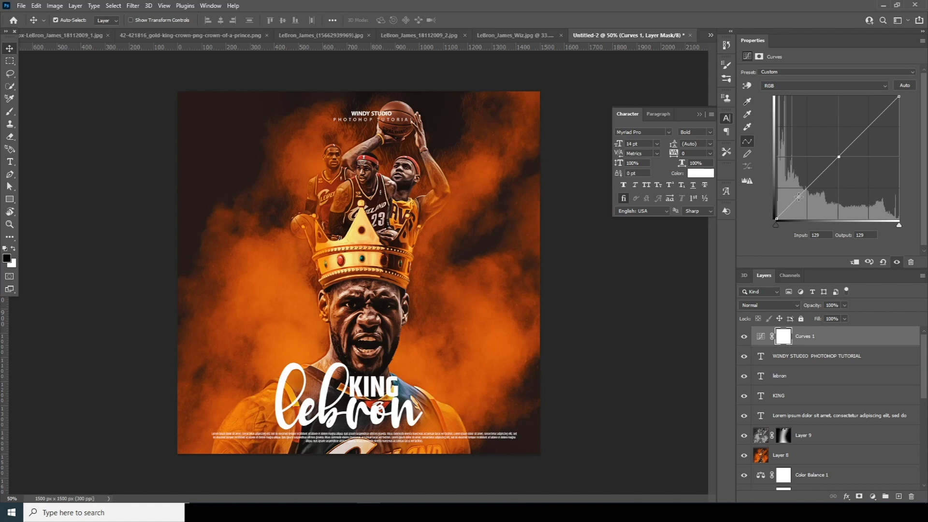
{"action": "left_click", "coordinate": [776, 218]}
{"action": "left_click_drag", "start_coordinate": [775, 216], "coordinate": [774, 212]}
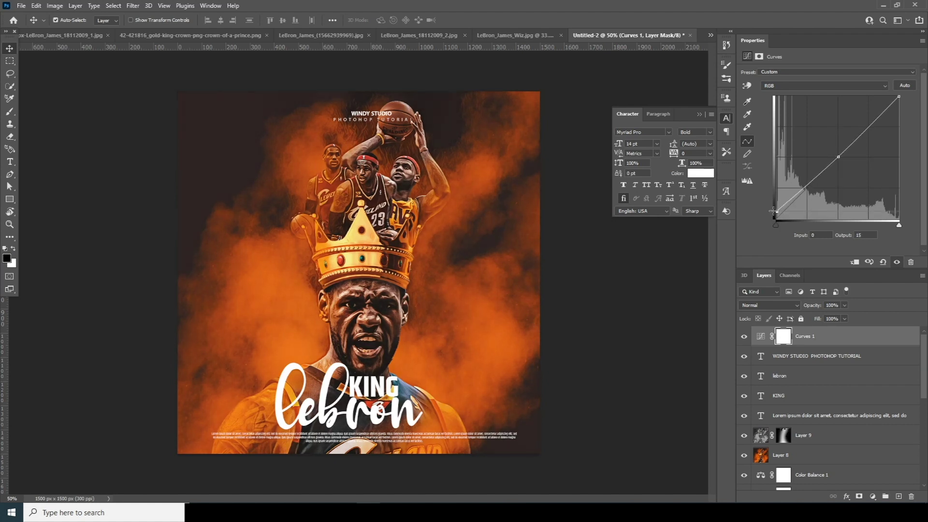
{"action": "left_click_drag", "start_coordinate": [839, 157], "coordinate": [841, 162]}
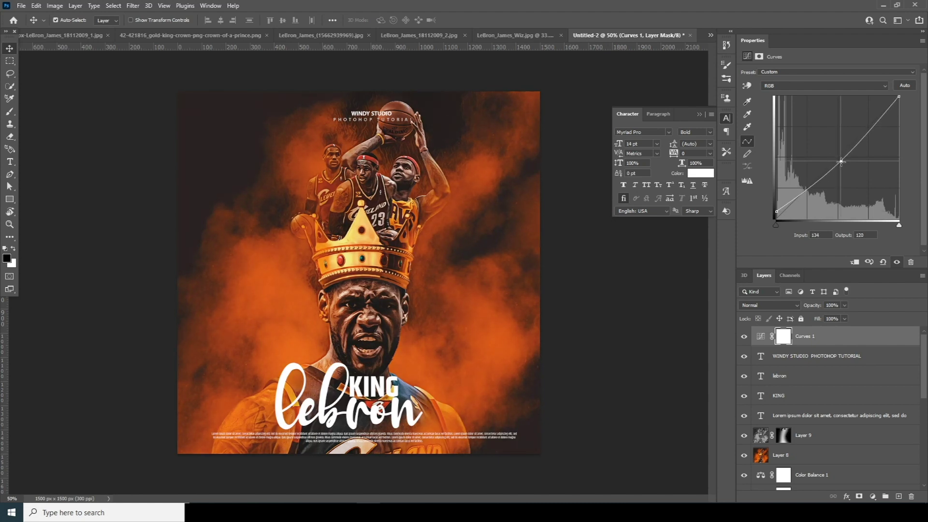
{"action": "left_click_drag", "start_coordinate": [898, 97], "coordinate": [898, 96]}
{"action": "left_click", "coordinate": [875, 125]}
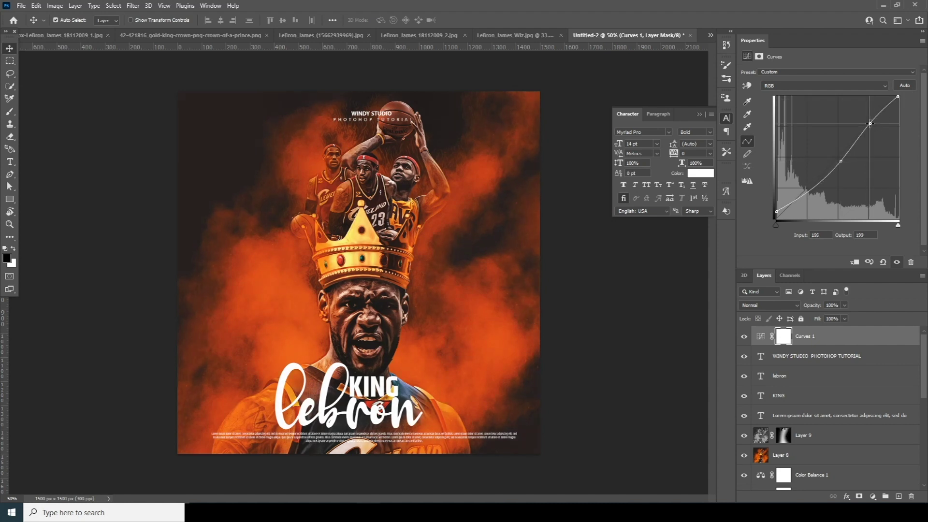
{"action": "left_click_drag", "start_coordinate": [874, 125], "coordinate": [874, 123]}
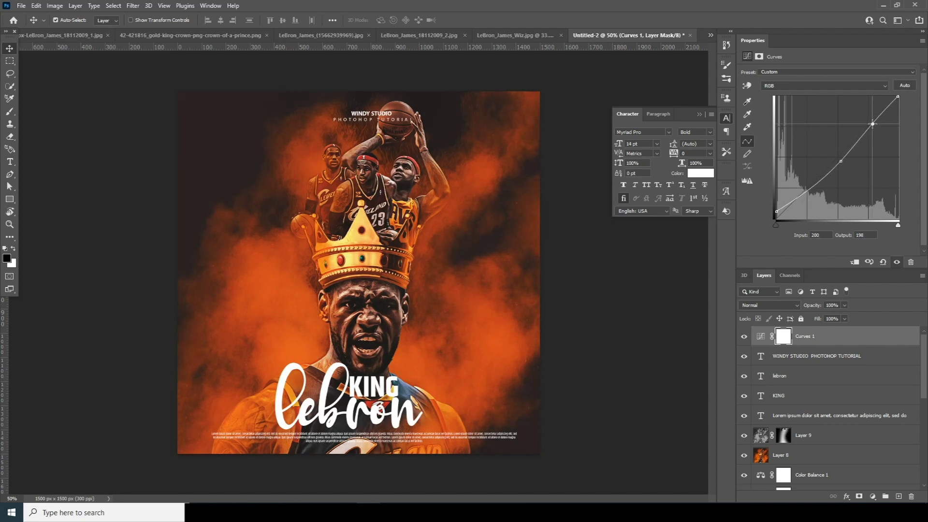